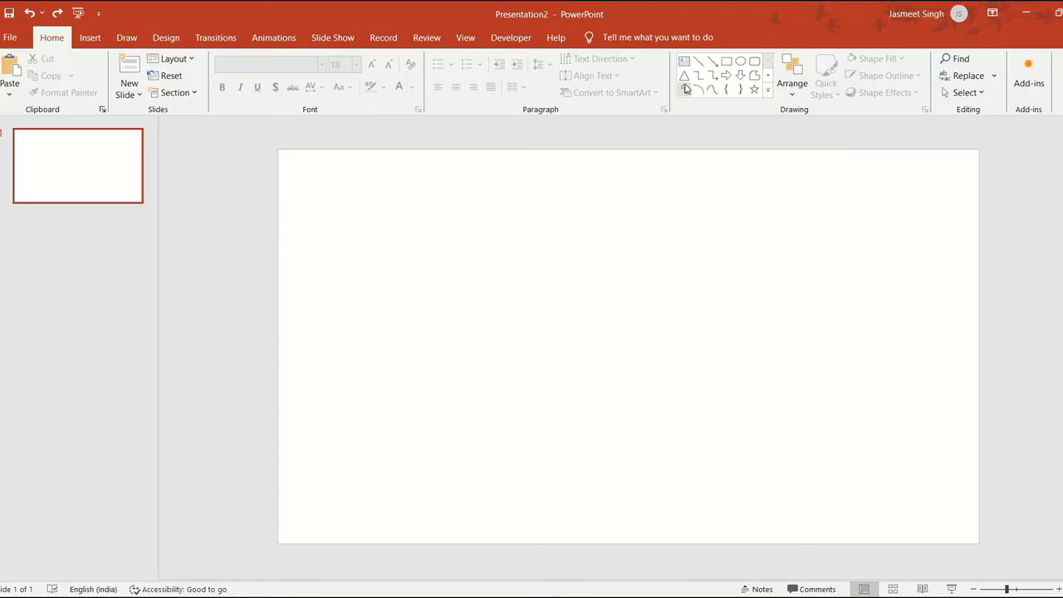
# Draw a large blue isosceles triangle, shift it slightly left, and narrow it to 17.78 cm wide
pyautogui.click(683, 75)
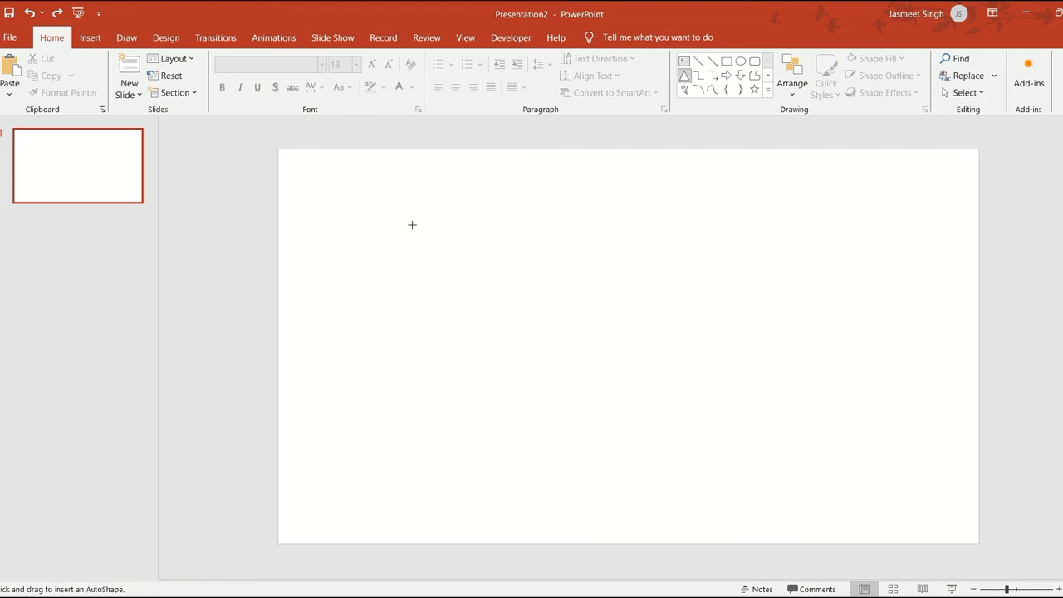
pyautogui.moveTo(393, 205)
pyautogui.mouseDown()
pyautogui.moveTo(752, 479)
pyautogui.moveTo(789, 467)
pyautogui.mouseUp()
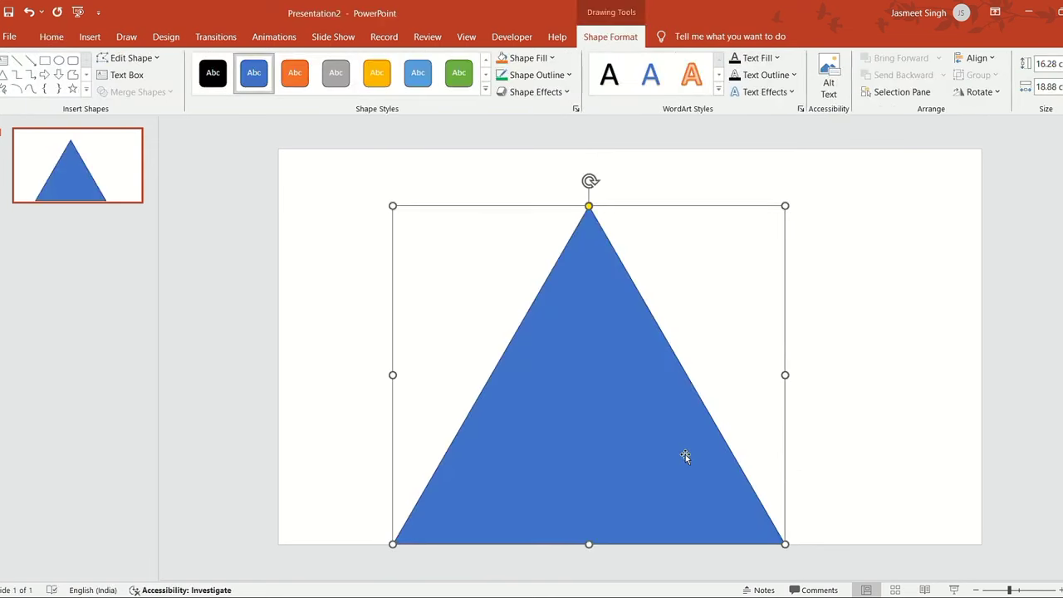
pyautogui.moveTo(685, 455)
pyautogui.mouseDown()
pyautogui.moveTo(640, 451)
pyautogui.moveTo(663, 453)
pyautogui.mouseUp()
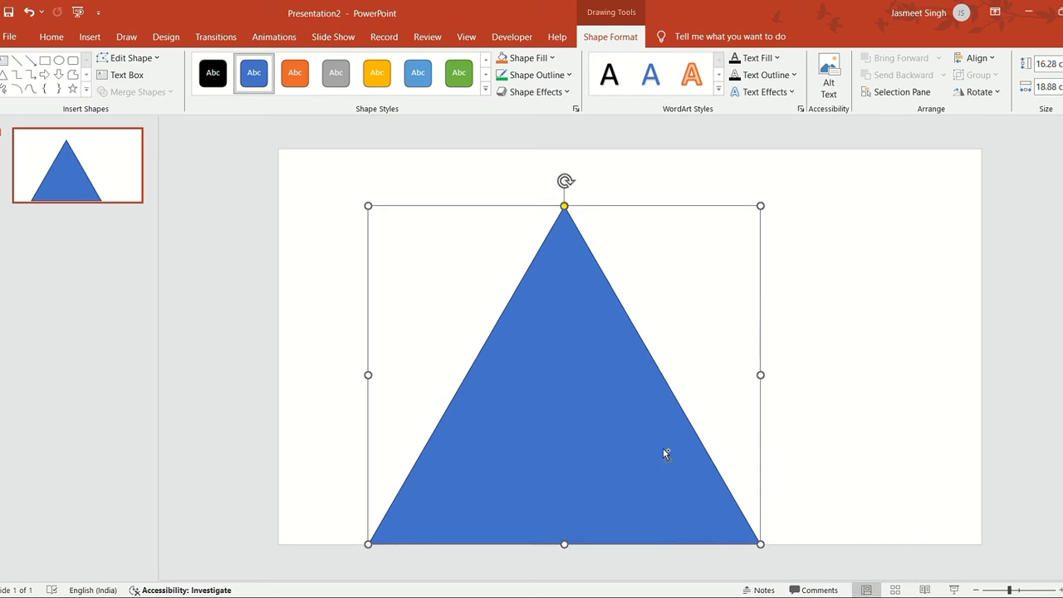
pyautogui.click(803, 387)
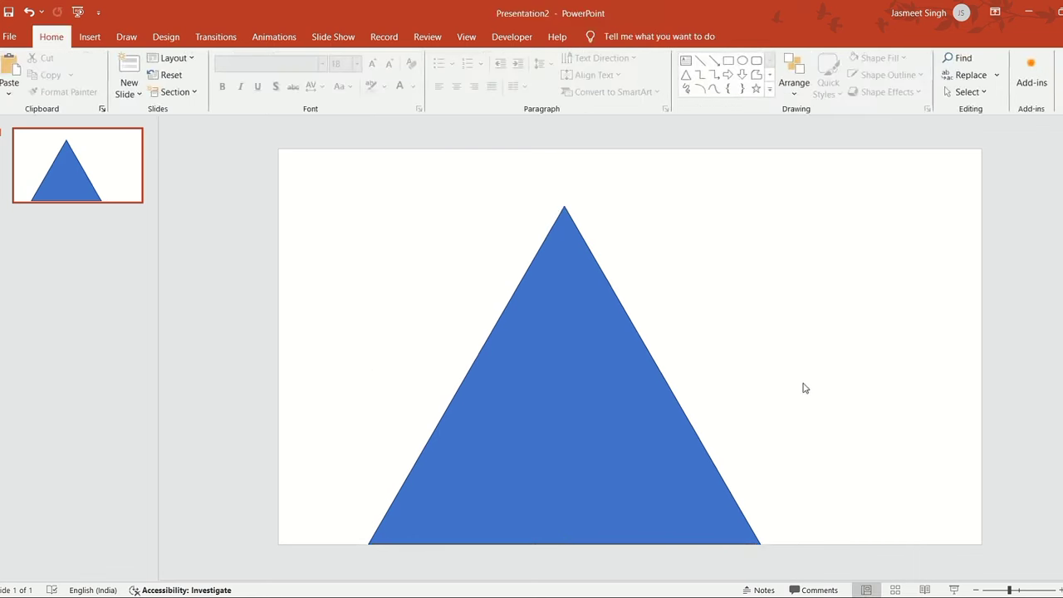
pyautogui.click(606, 284)
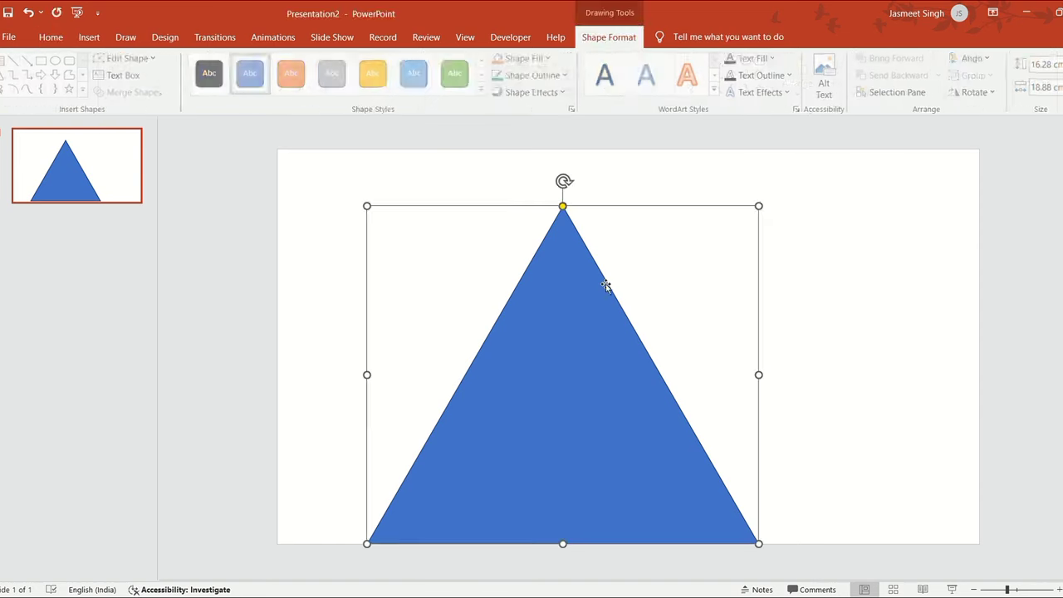
pyautogui.moveTo(758, 375); pyautogui.dragTo(737, 376)
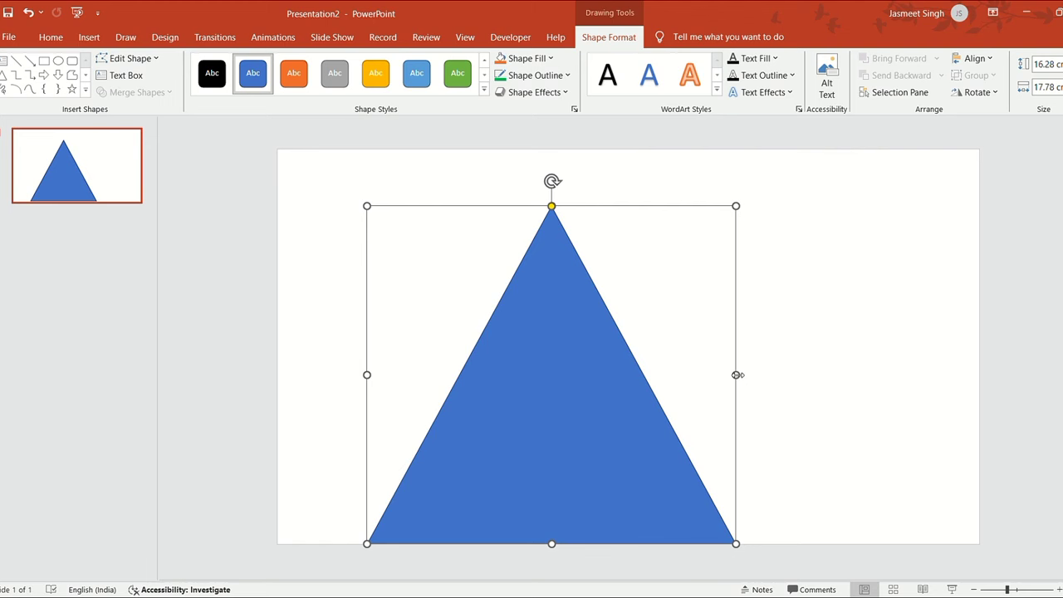
# Duplicate the triangle, flip the copy upside down, shrink it to 14.31 × 15.63 cm, and set it top-left
pyautogui.hotkey('ctrl', 'd')
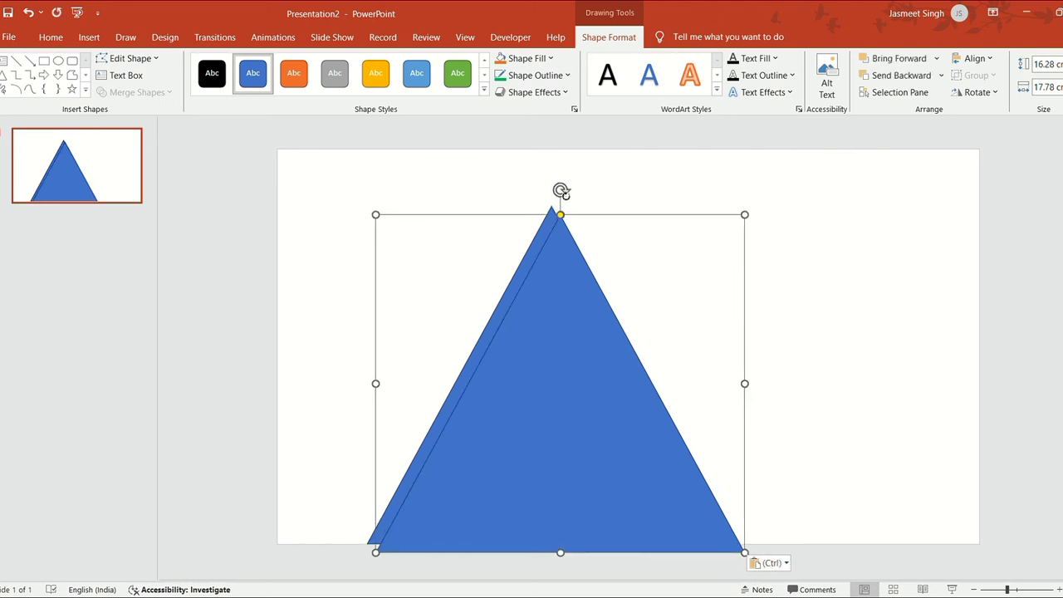
pyautogui.moveTo(560, 190); pyautogui.dragTo(583, 405)
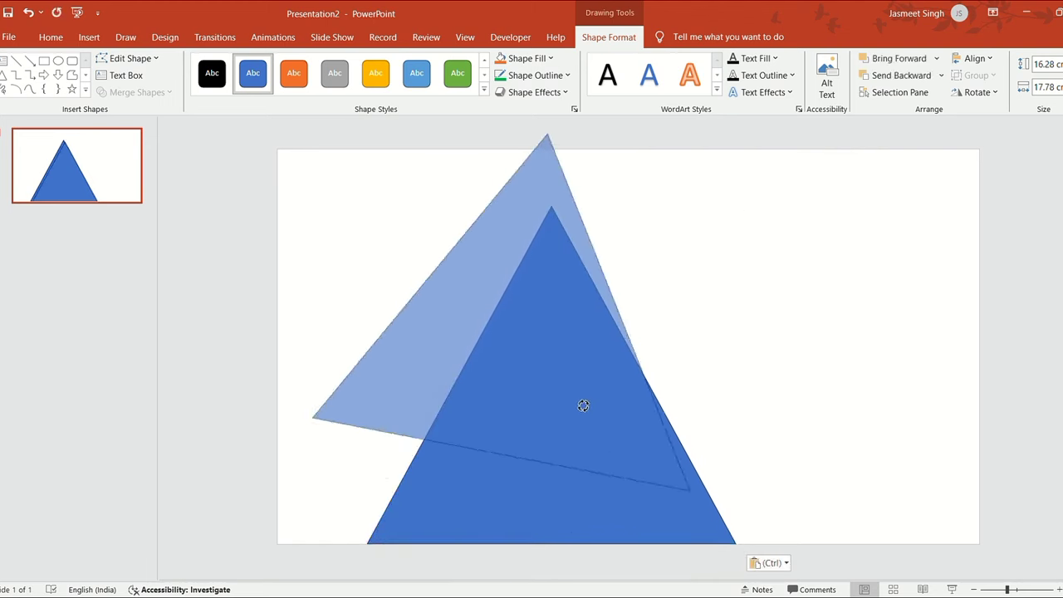
pyautogui.moveTo(582, 405)
pyautogui.mouseDown()
pyautogui.moveTo(598, 407)
pyautogui.moveTo(439, 328)
pyautogui.mouseUp()
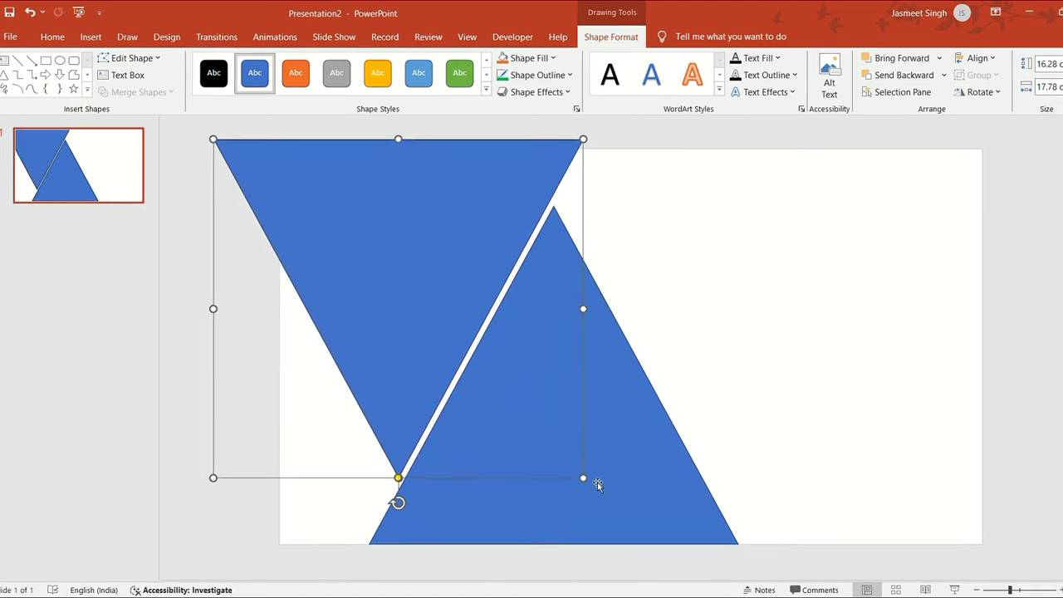
pyautogui.moveTo(585, 482); pyautogui.dragTo(532, 445)
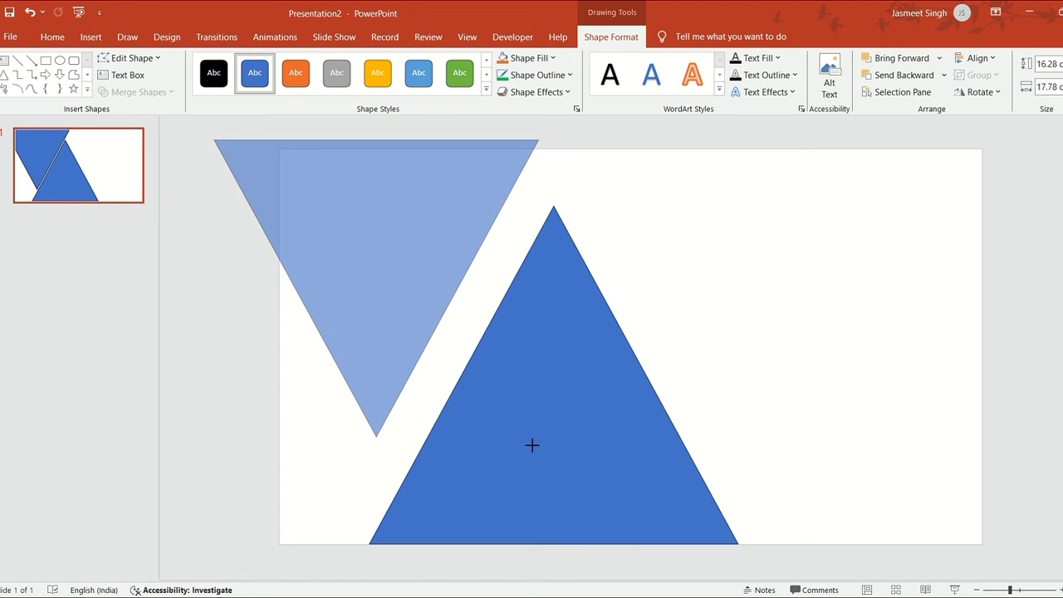
pyautogui.moveTo(532, 446); pyautogui.dragTo(531, 445)
pyautogui.moveTo(441, 310)
pyautogui.mouseDown()
pyautogui.moveTo(454, 326)
pyautogui.moveTo(466, 318)
pyautogui.mouseUp()
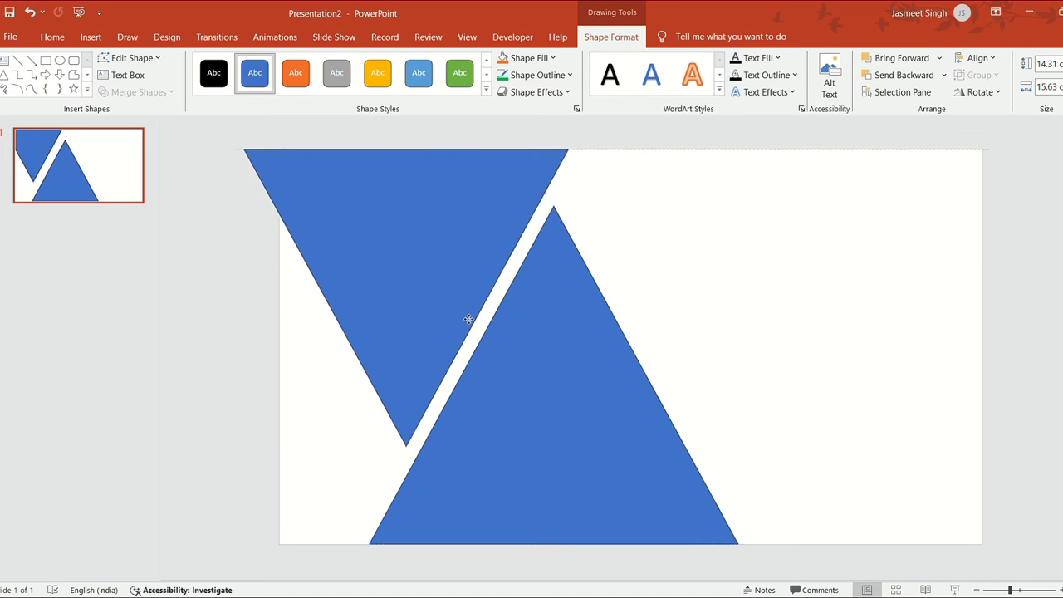
pyautogui.moveTo(466, 318); pyautogui.dragTo(466, 318)
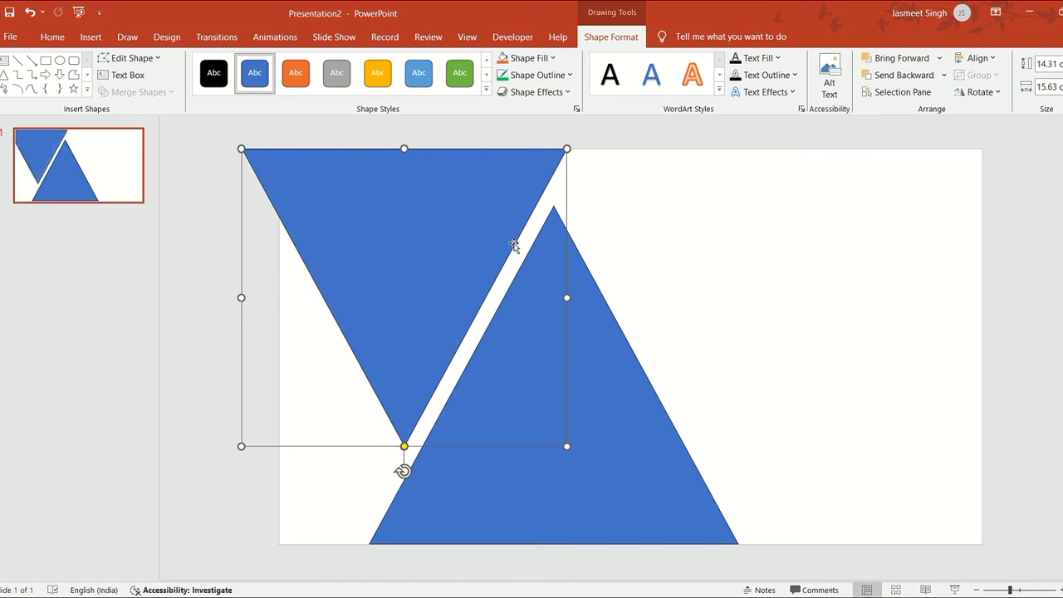
# Copy the inverted triangle, shrink it to 7.93 × 8.66 cm, and place it at the top right
pyautogui.hotkey('ctrl', 'v')
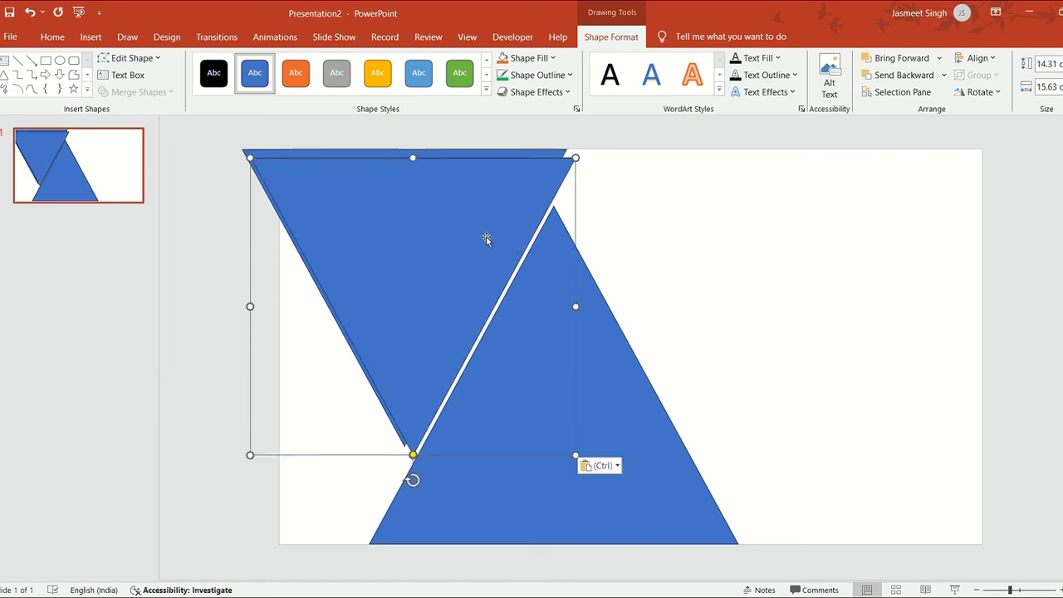
pyautogui.moveTo(250, 455); pyautogui.dragTo(401, 280)
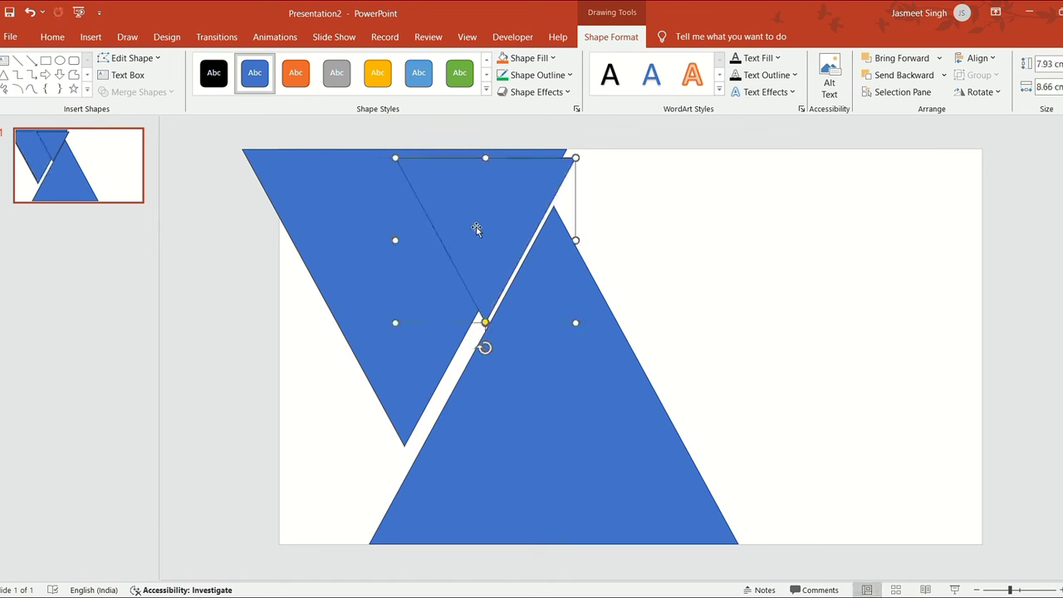
pyautogui.moveTo(477, 227); pyautogui.dragTo(619, 217)
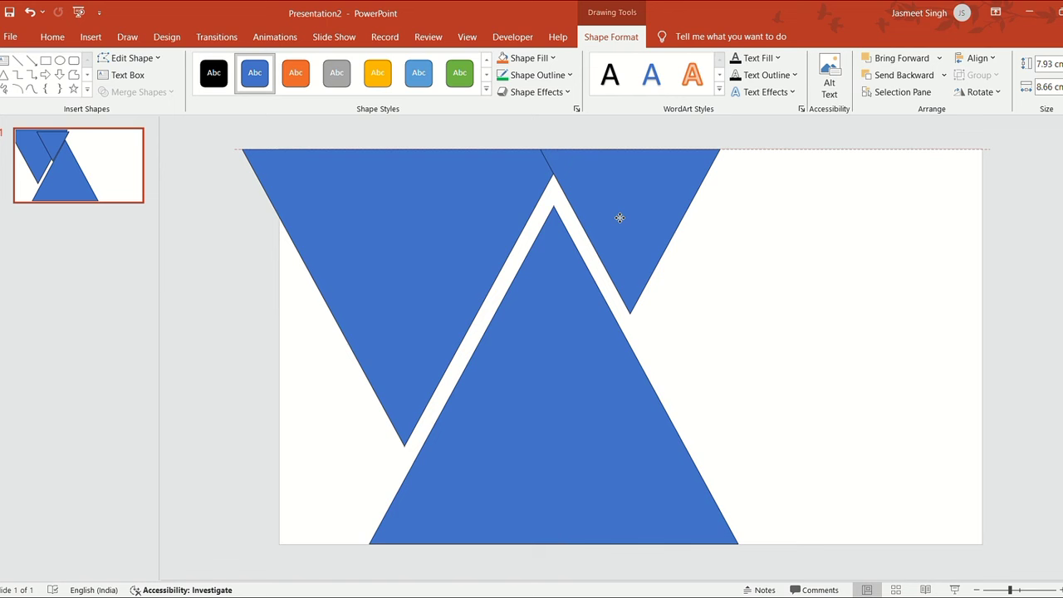
pyautogui.click(807, 185)
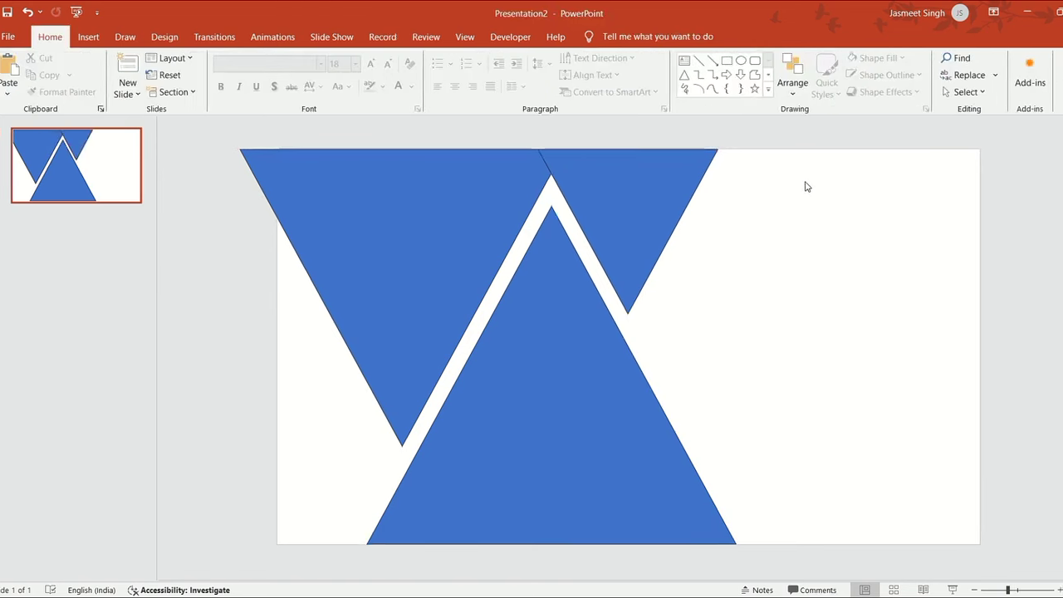
# Bring the large left inverted triangle one layer forward
pyautogui.click(545, 172)
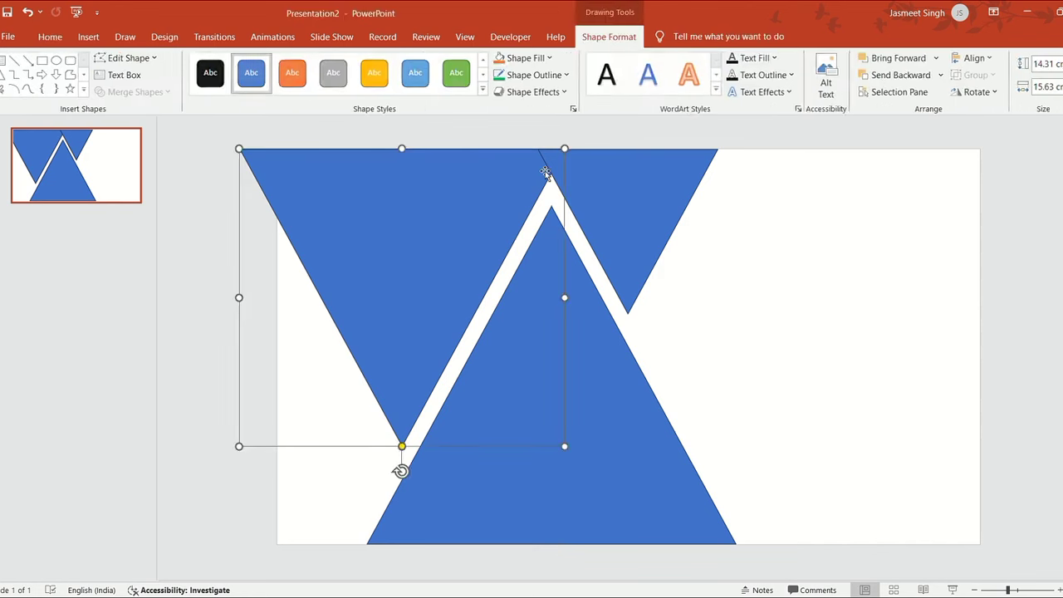
pyautogui.click(917, 64)
pyautogui.click(737, 198)
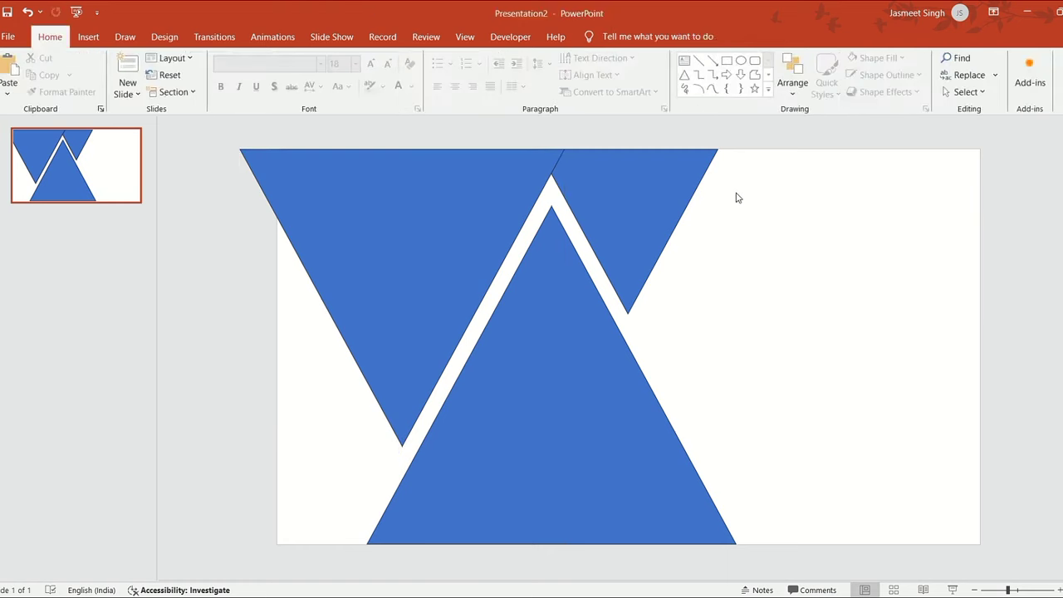
# Nudge the small right triangle left, then narrow all three triangles together slightly
pyautogui.click(651, 184)
pyautogui.moveTo(651, 183); pyautogui.dragTo(645, 184)
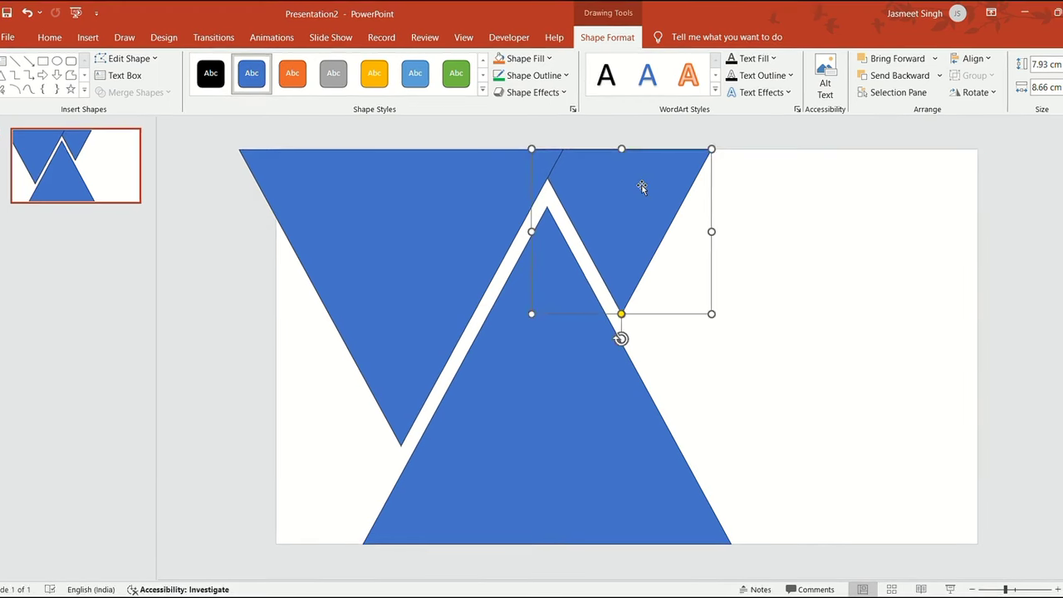
pyautogui.click(223, 144)
pyautogui.moveTo(215, 133); pyautogui.dragTo(809, 561)
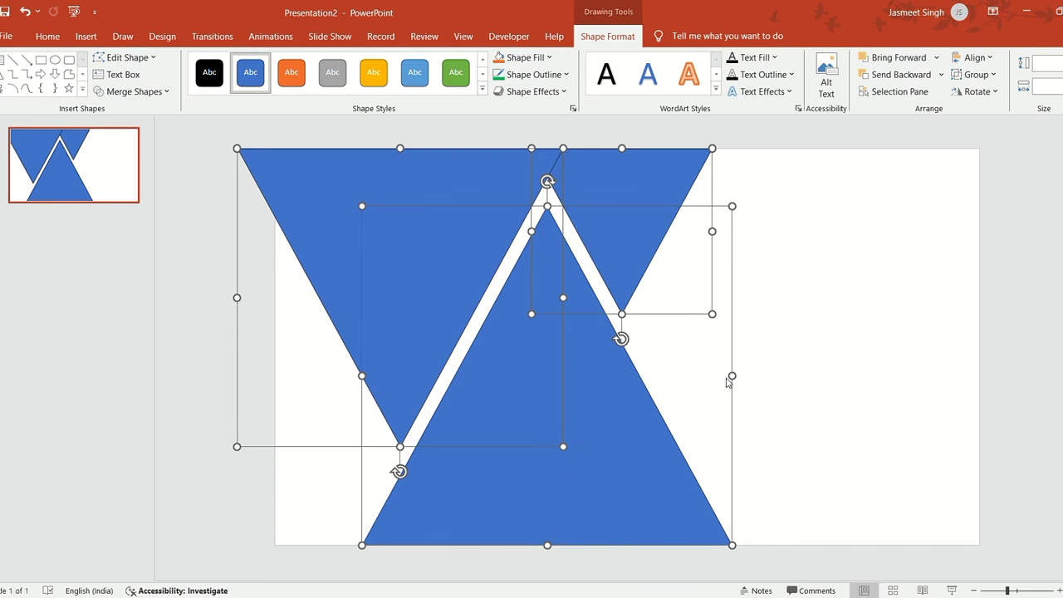
pyautogui.moveTo(731, 375); pyautogui.dragTo(727, 384)
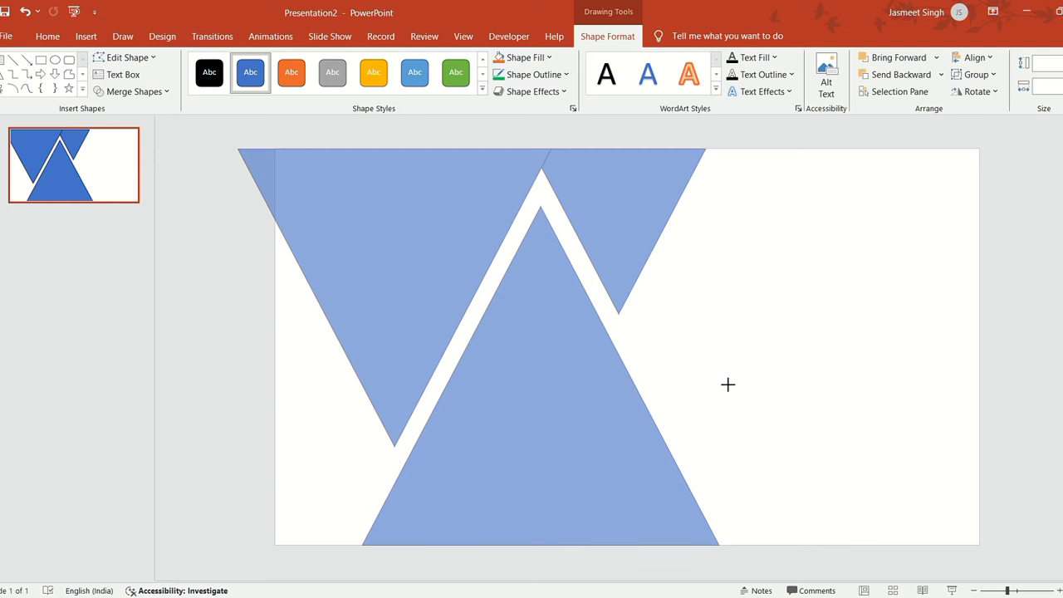
pyautogui.moveTo(727, 383); pyautogui.dragTo(728, 383)
pyautogui.click(750, 323)
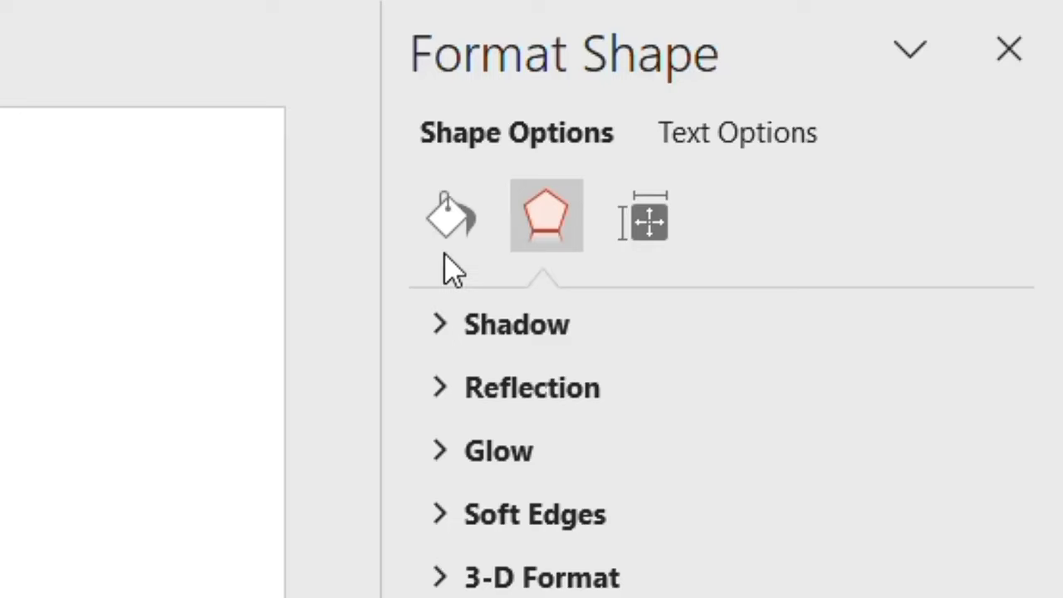
# Give the upright triangle a picture fill using the copied snowy mountain and ski-lift photo
pyautogui.click(451, 241)
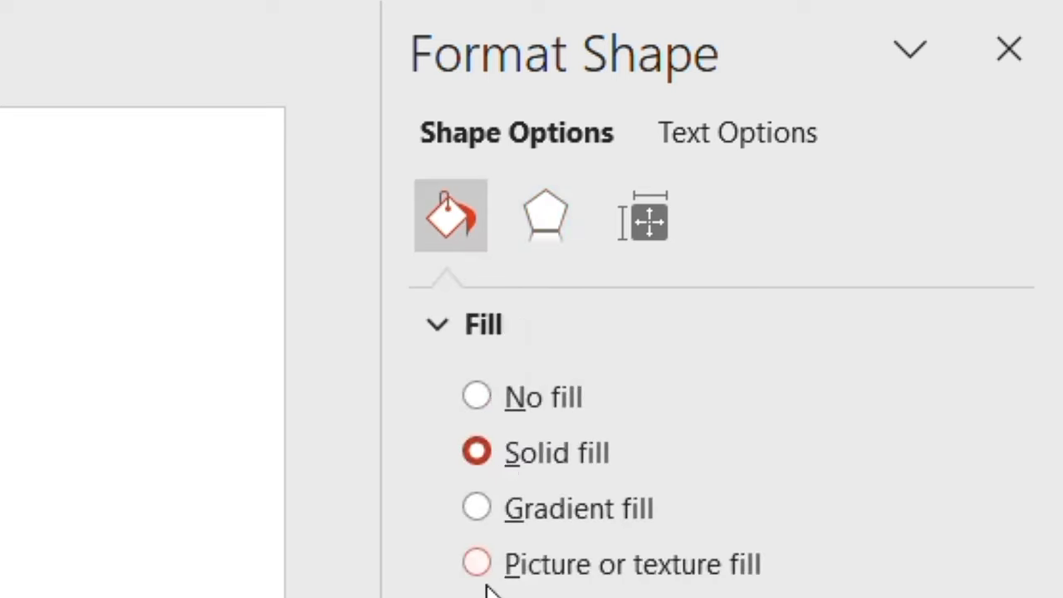
pyautogui.click(486, 571)
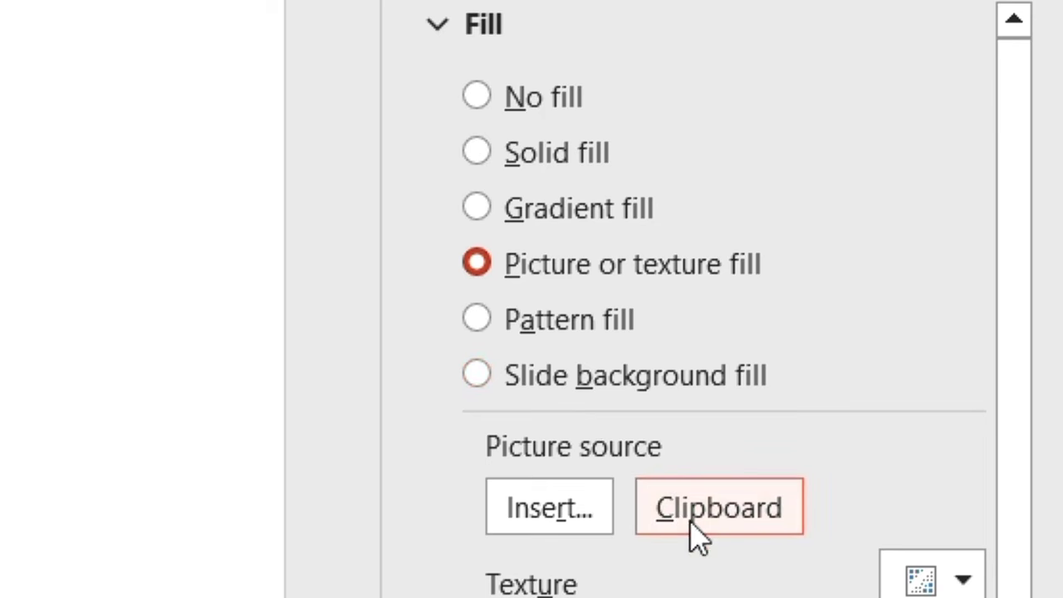
pyautogui.click(692, 521)
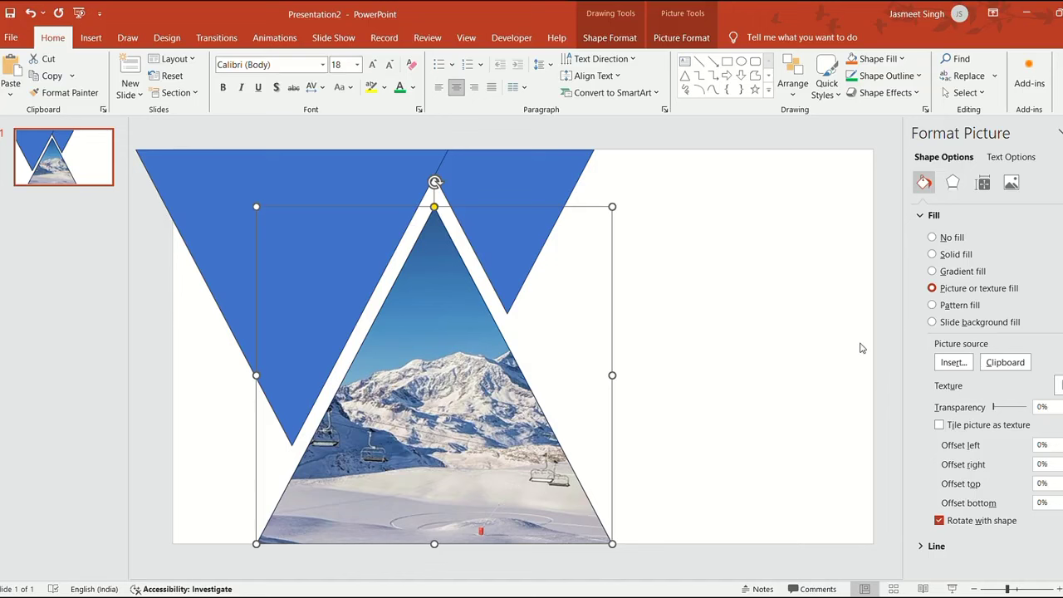
pyautogui.click(521, 189)
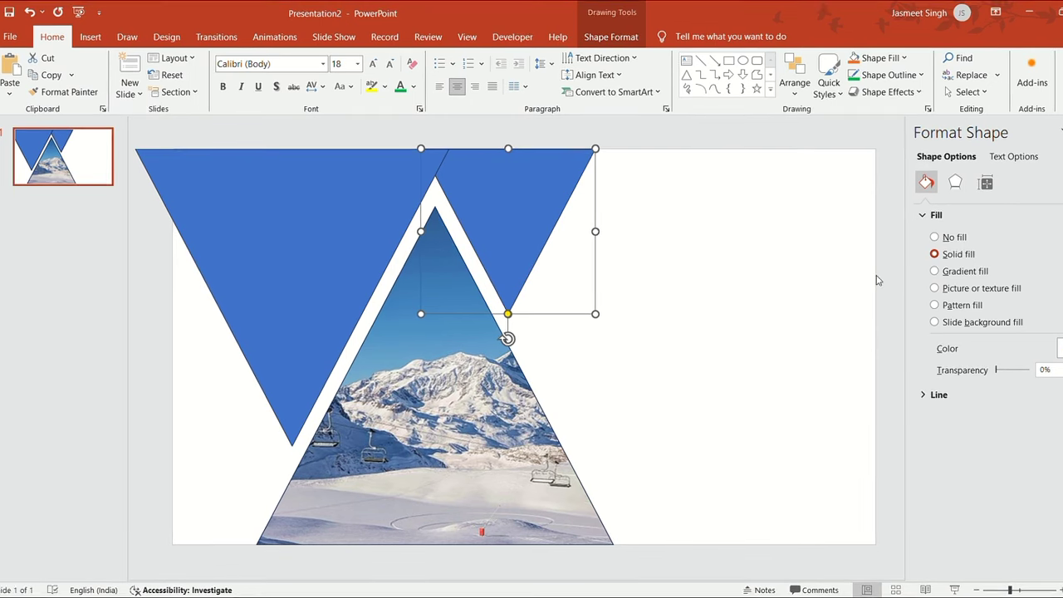
# Picture-fill the upper-right triangle from the clipboard with Rotate with shape turned off
pyautogui.click(935, 290)
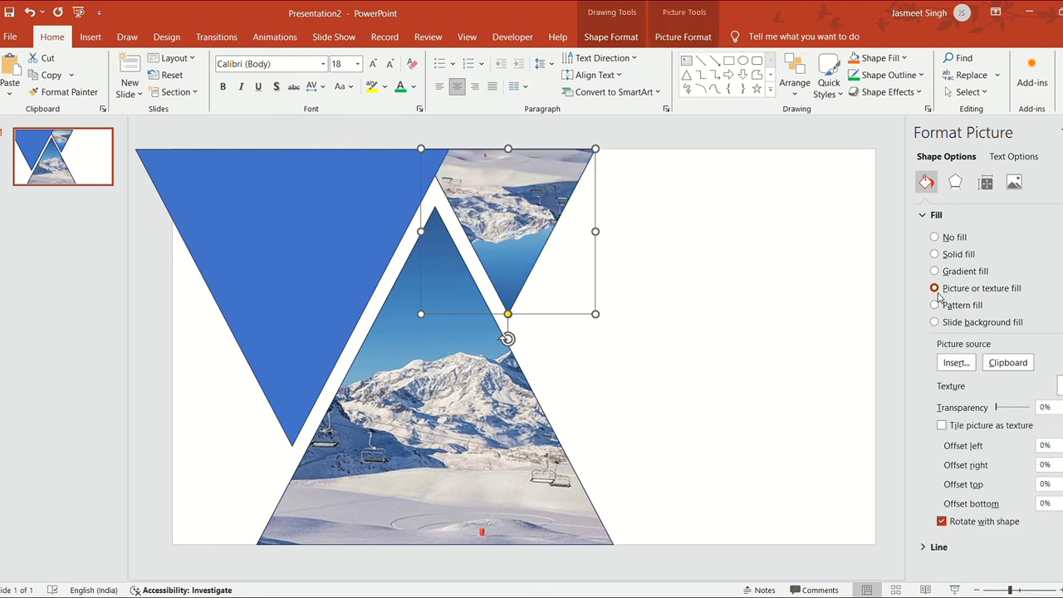
pyautogui.click(1001, 367)
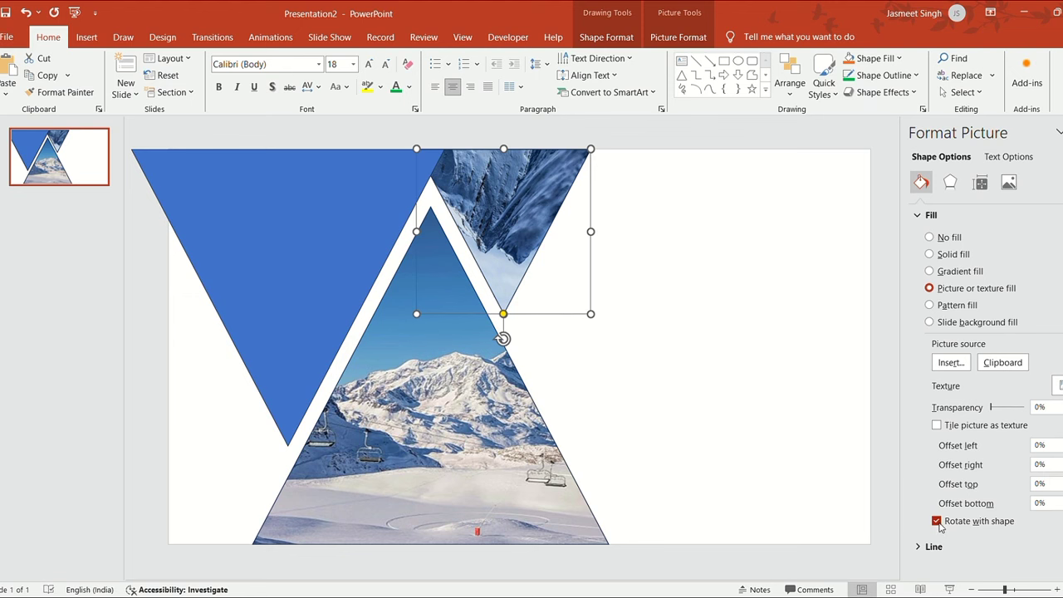
pyautogui.click(937, 521)
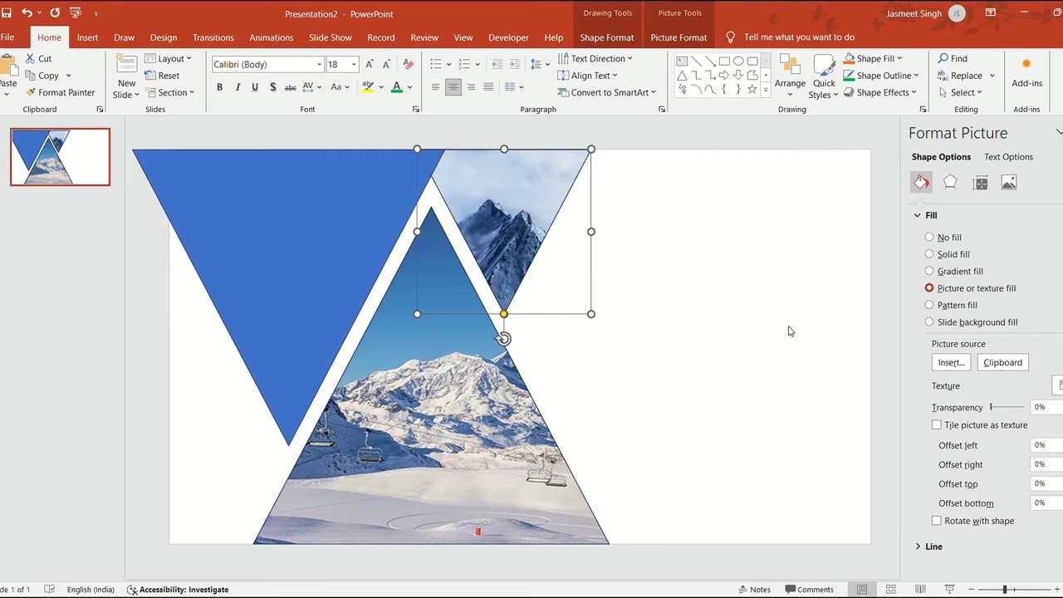
pyautogui.click(387, 230)
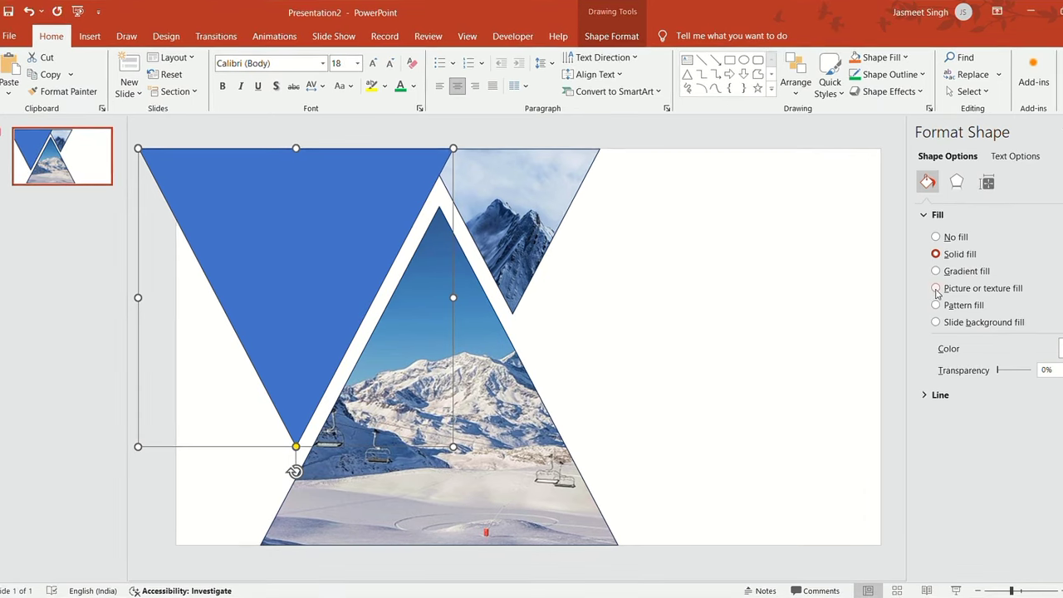
# Picture-fill the left triangle with the copied cloudy peak photo, kept upright by disabling Rotate with shape
pyautogui.click(936, 288)
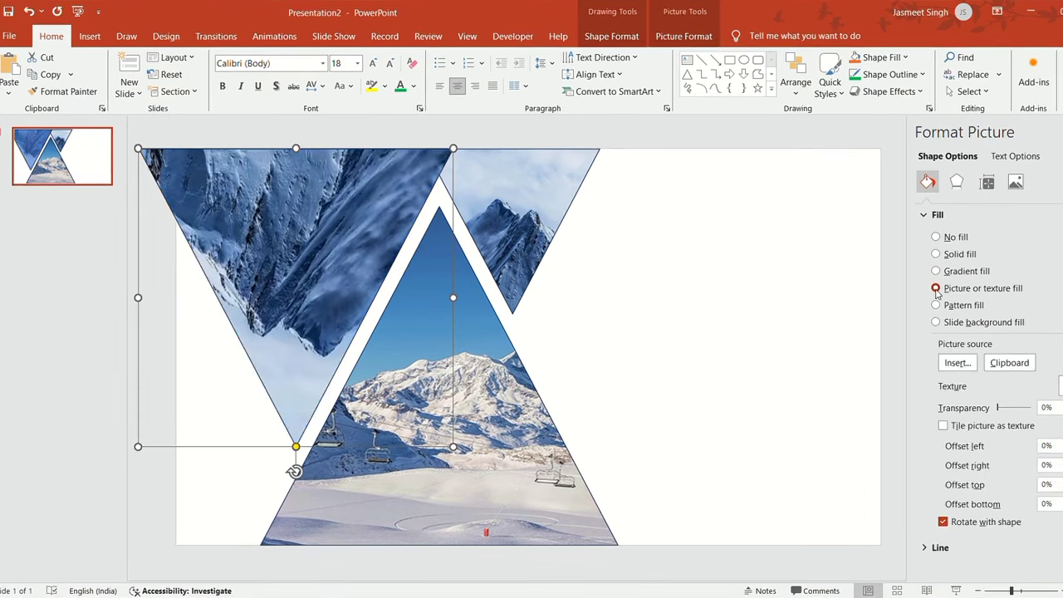
pyautogui.click(1022, 370)
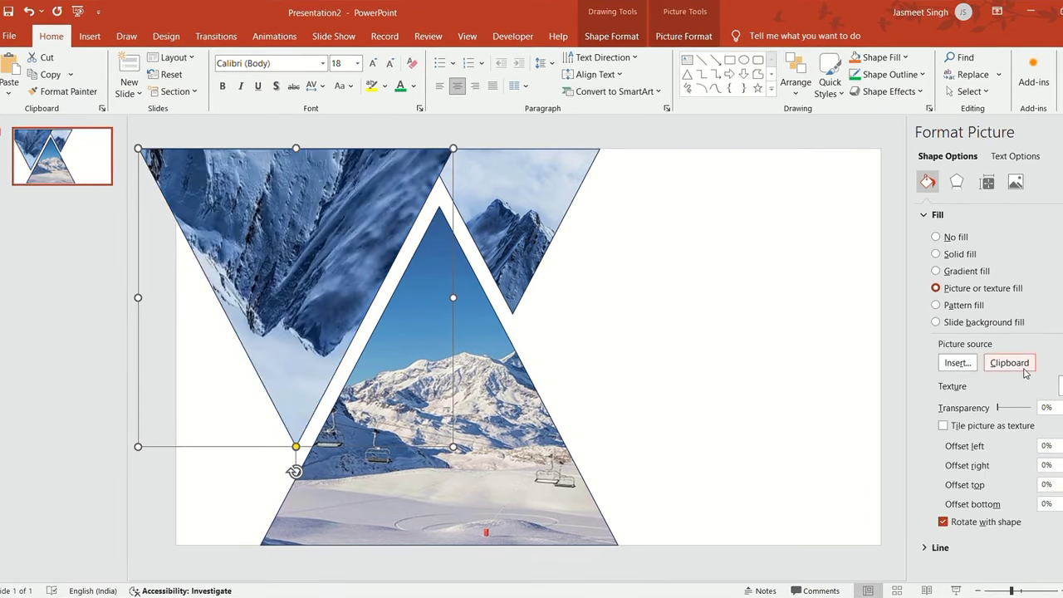
pyautogui.click(943, 522)
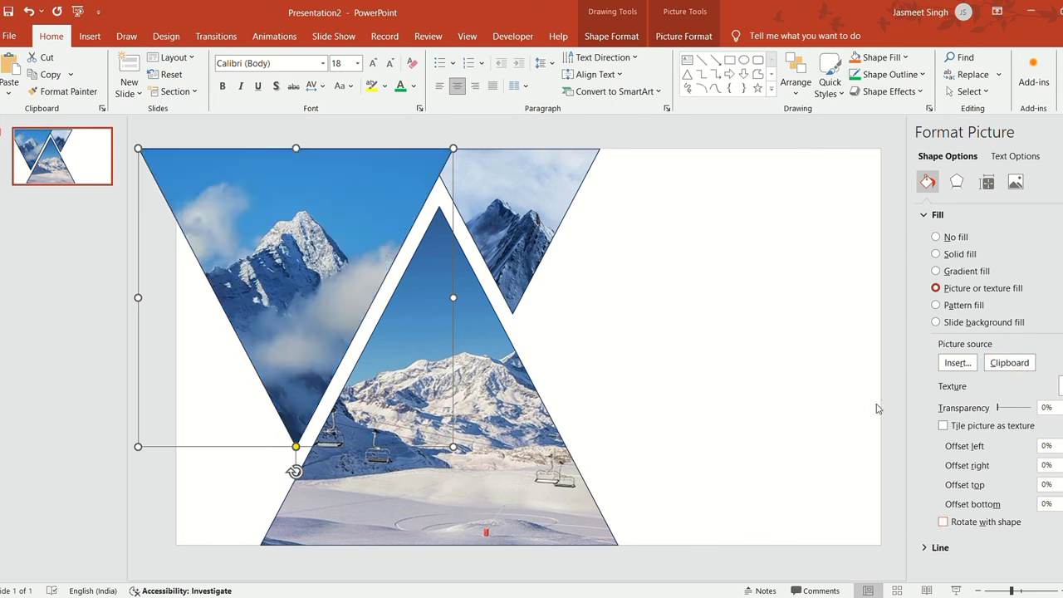
pyautogui.click(662, 218)
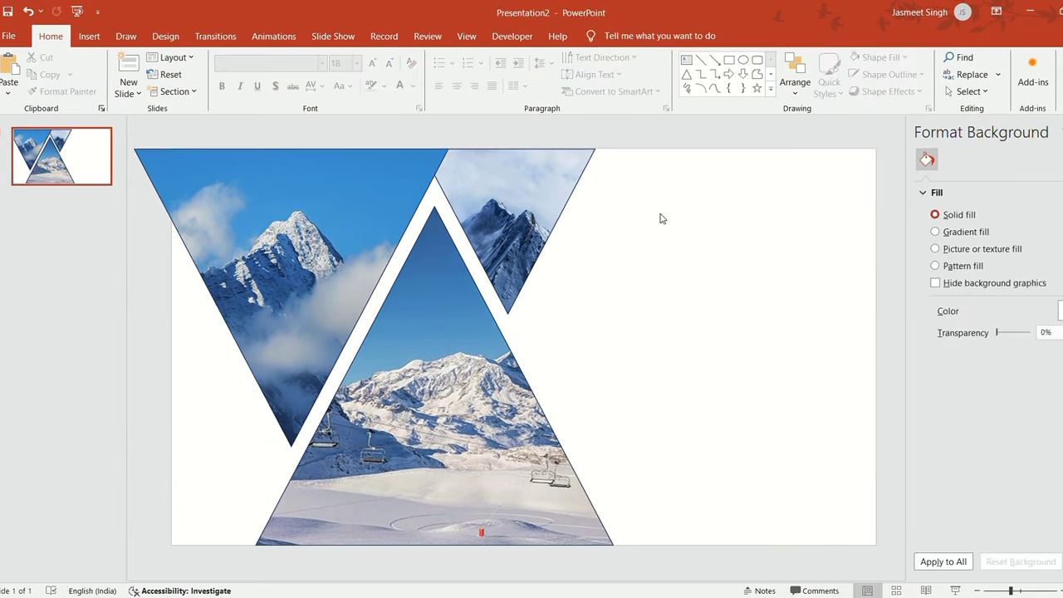
# Remove the outline from all three triangles by setting Line to No line
pyautogui.hotkey('ctrl', 'a')
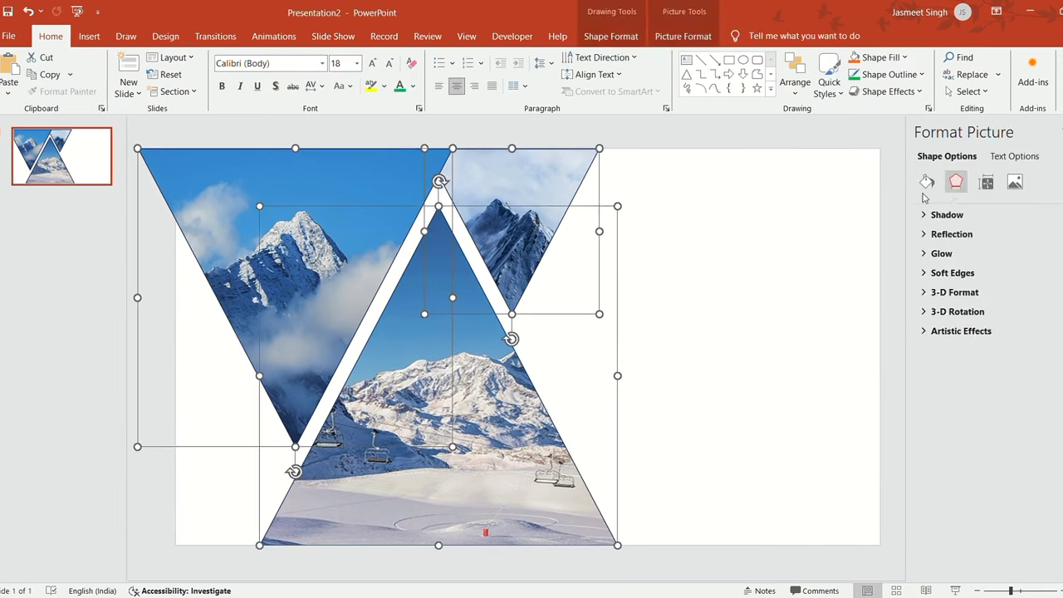
pyautogui.click(928, 190)
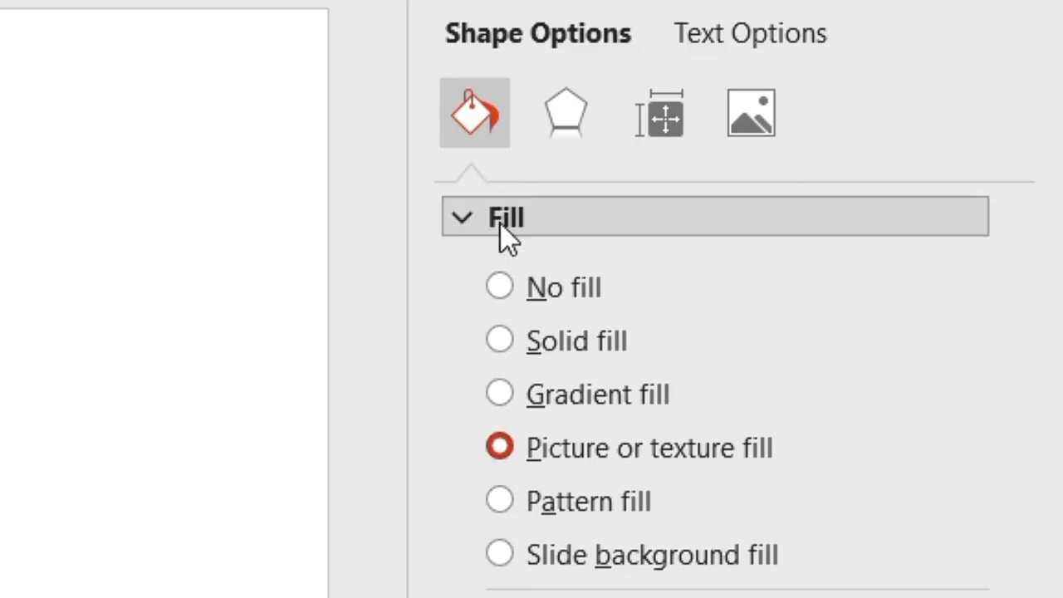
pyautogui.click(498, 221)
pyautogui.click(503, 274)
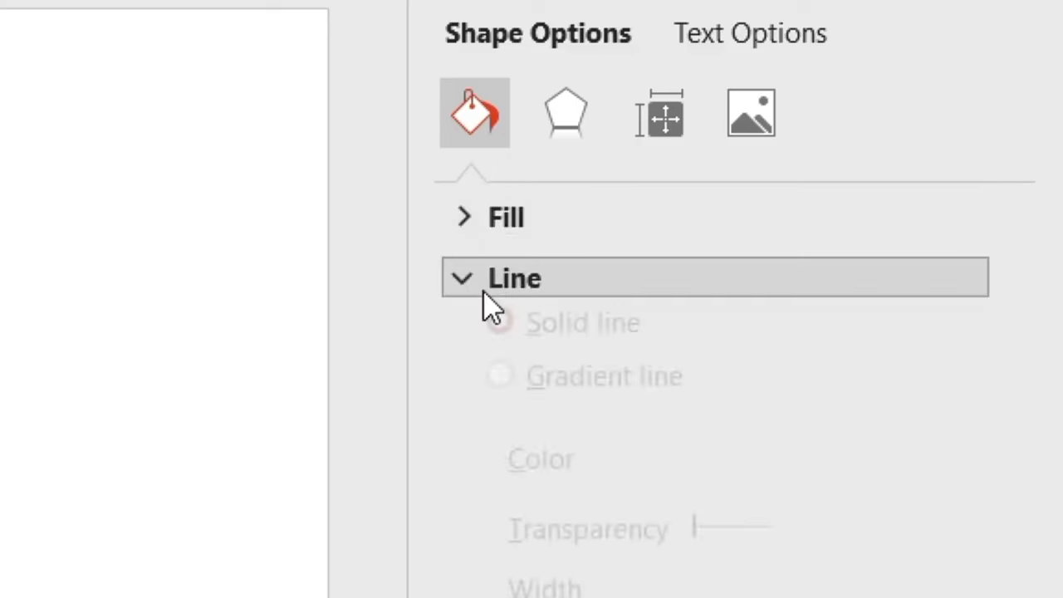
pyautogui.click(500, 348)
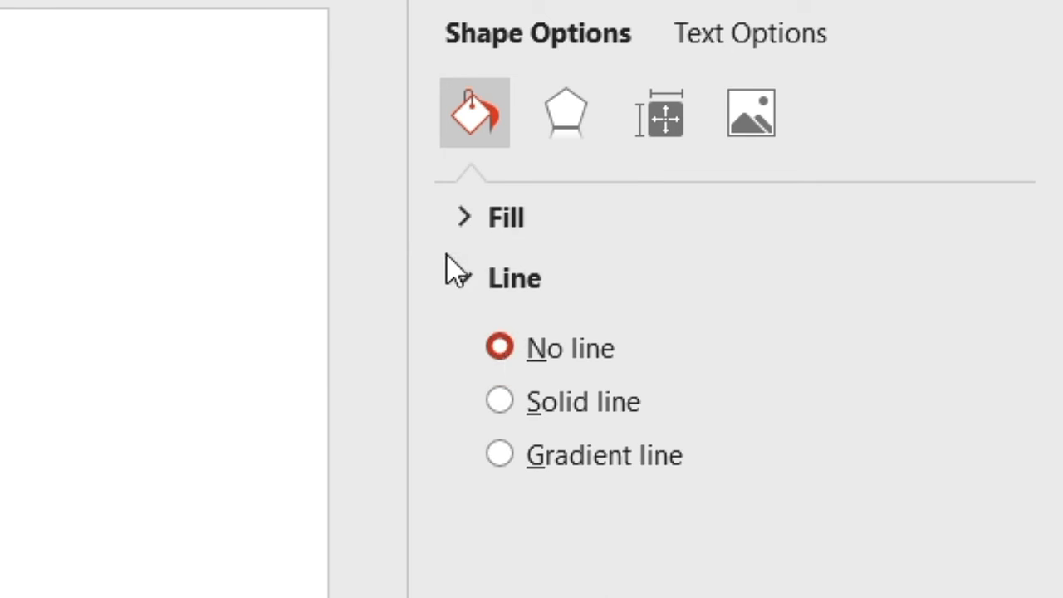
# Add an outer shadow: 55% transparency, 101% size, 7 pt blur, 5 pt distance
pyautogui.click(588, 149)
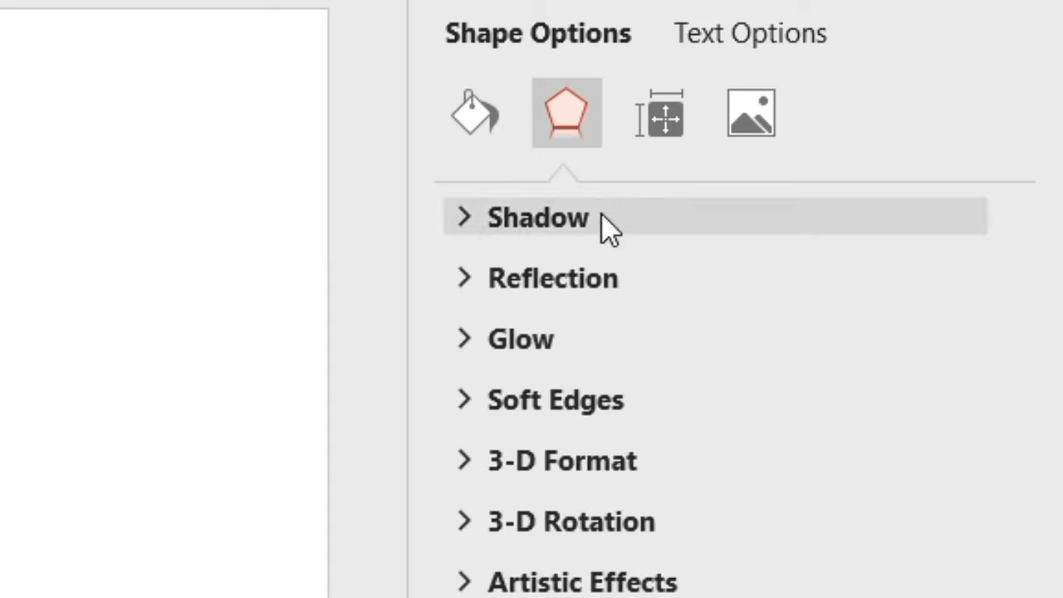
pyautogui.click(606, 221)
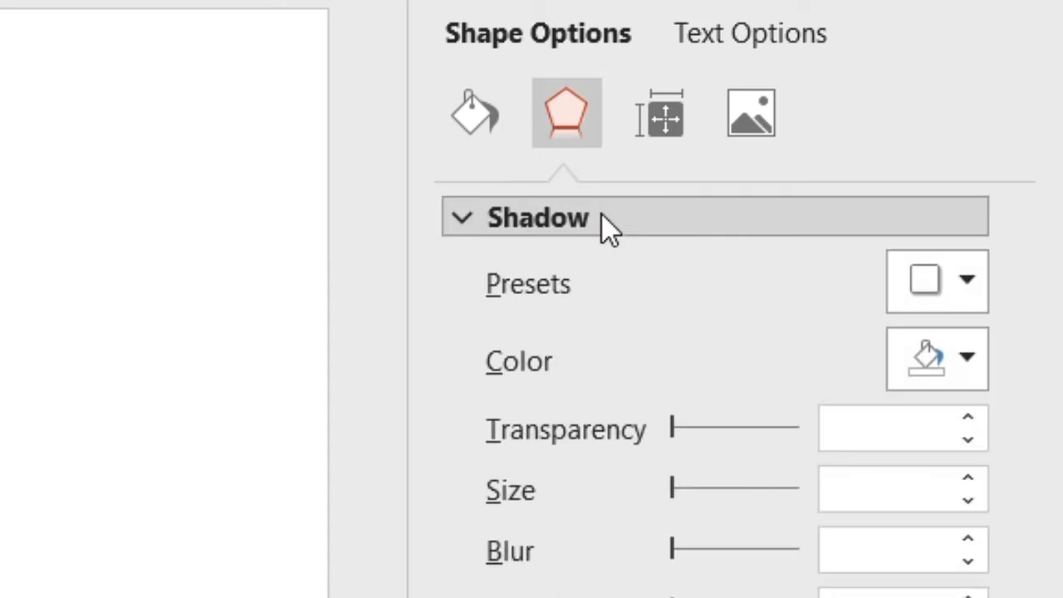
pyautogui.click(944, 296)
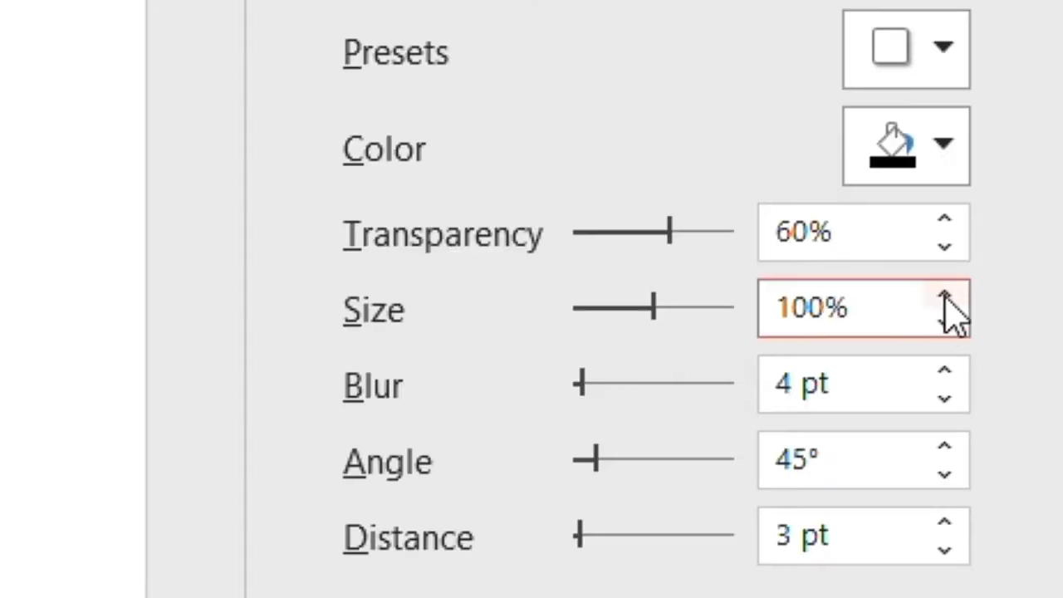
pyautogui.click(944, 298)
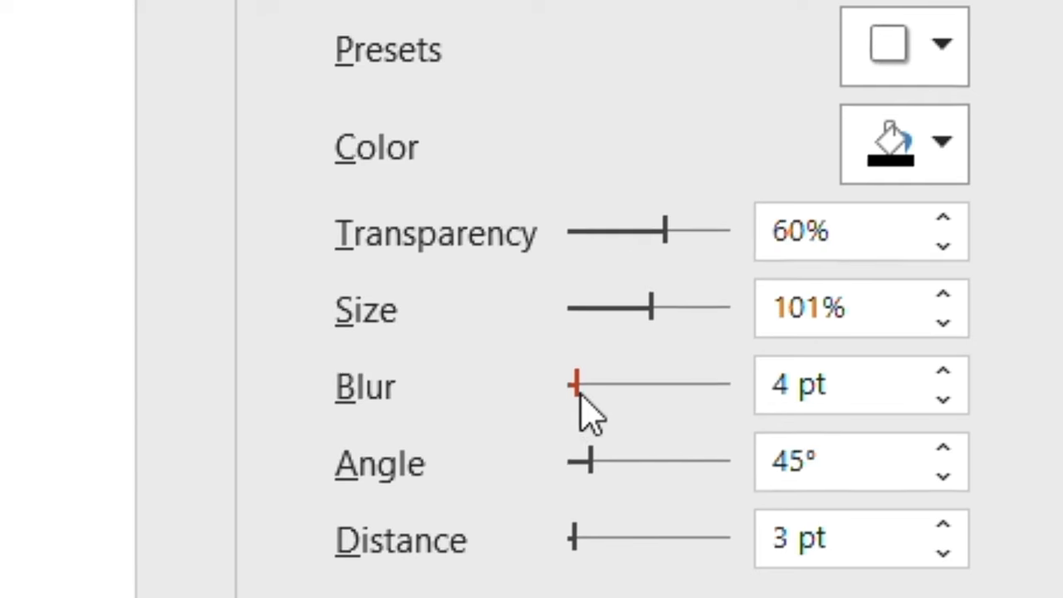
pyautogui.moveTo(580, 395)
pyautogui.mouseDown()
pyautogui.moveTo(599, 418)
pyautogui.moveTo(587, 398)
pyautogui.mouseUp()
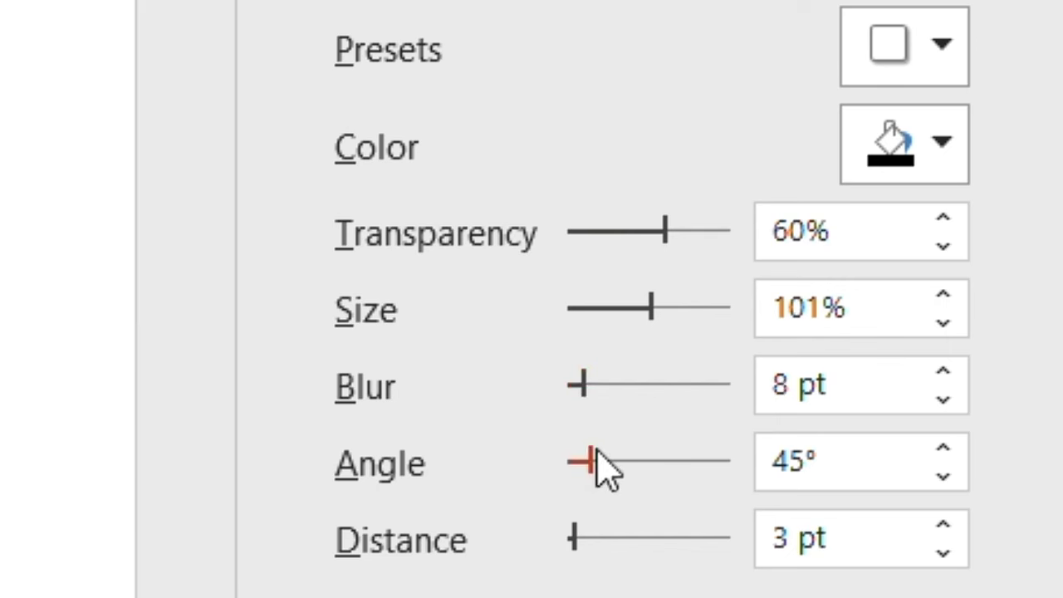
pyautogui.moveTo(665, 233); pyautogui.dragTo(658, 235)
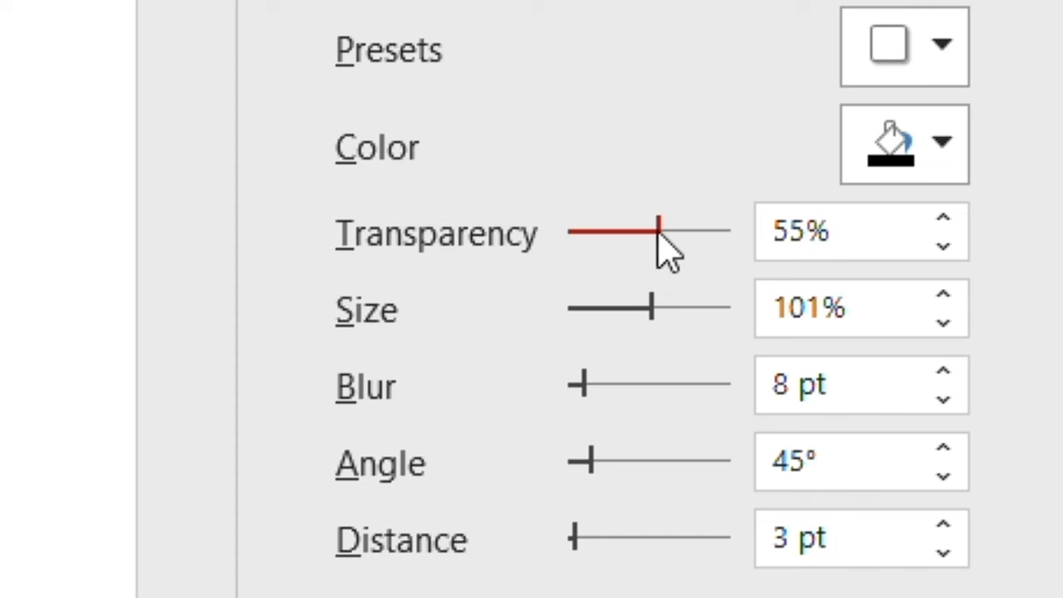
pyautogui.click(954, 531)
pyautogui.click(954, 531)
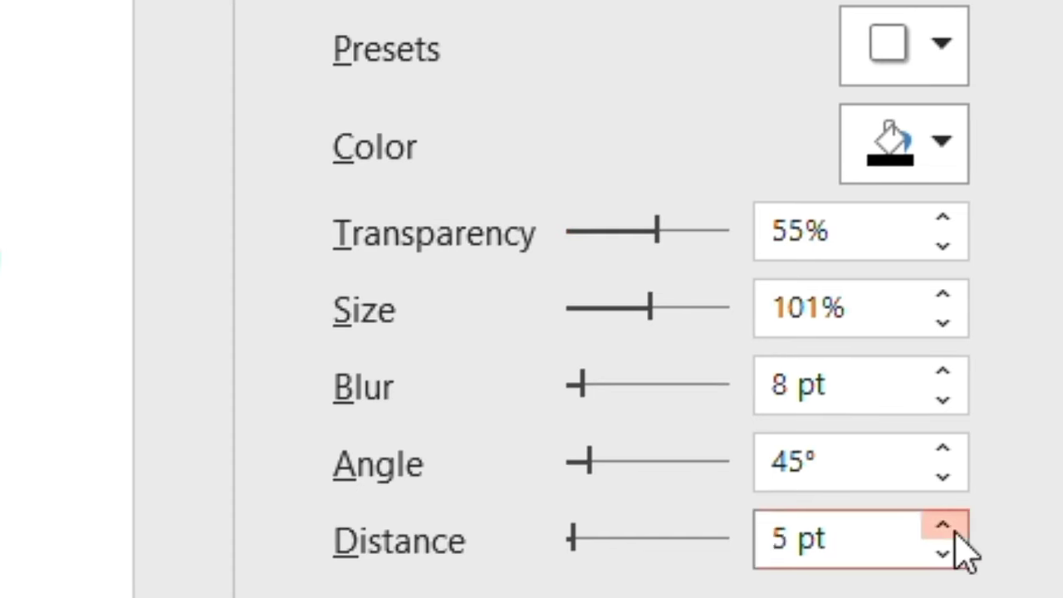
pyautogui.click(953, 397)
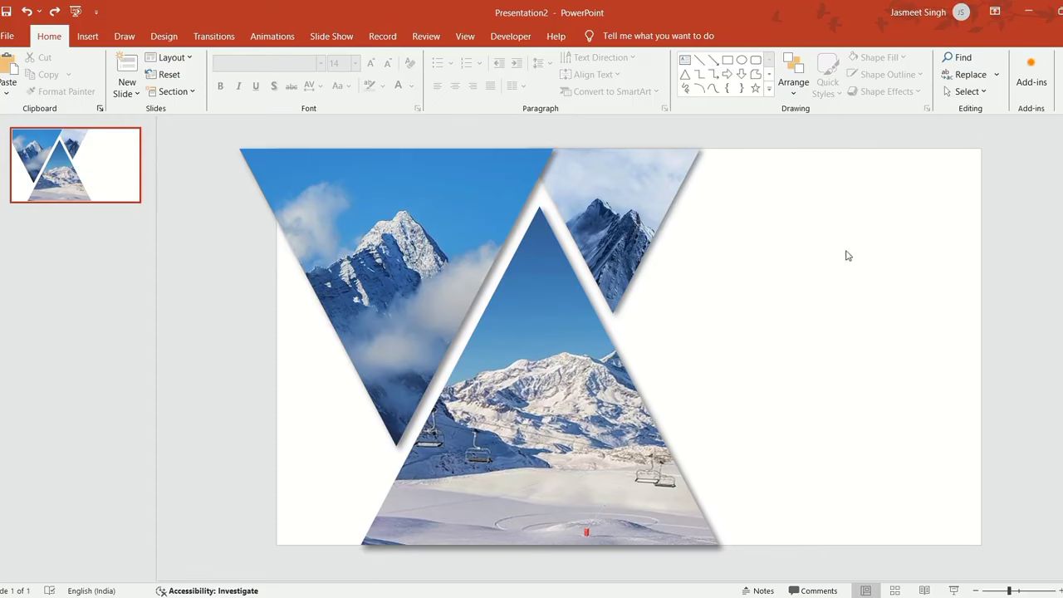
# Paste the Snowfall Mountains title and paragraph, then move both text boxes slightly up
pyautogui.hotkey('ctrl', 'v')
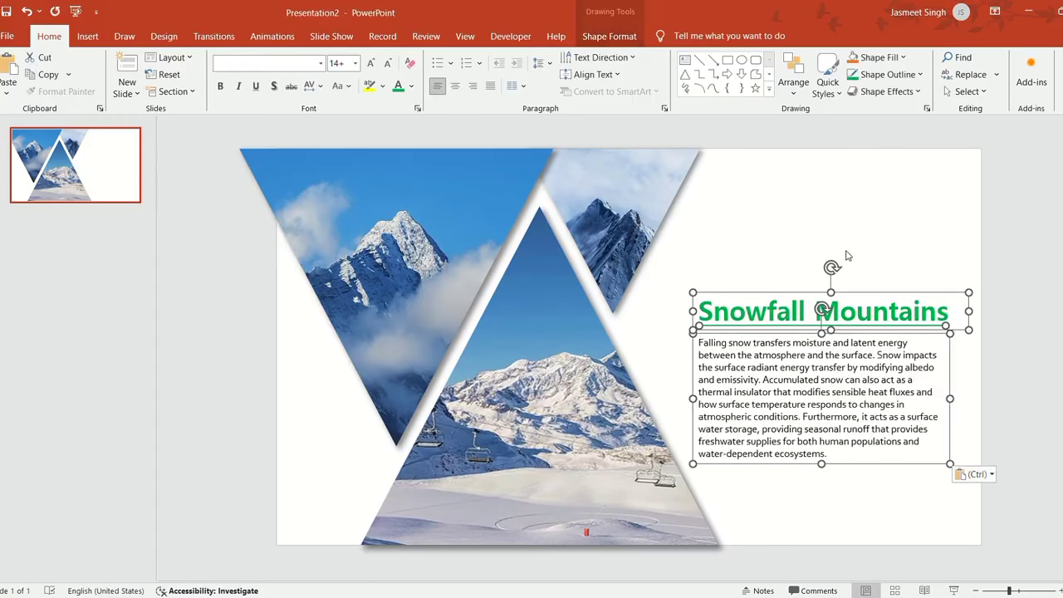
pyautogui.click(897, 283)
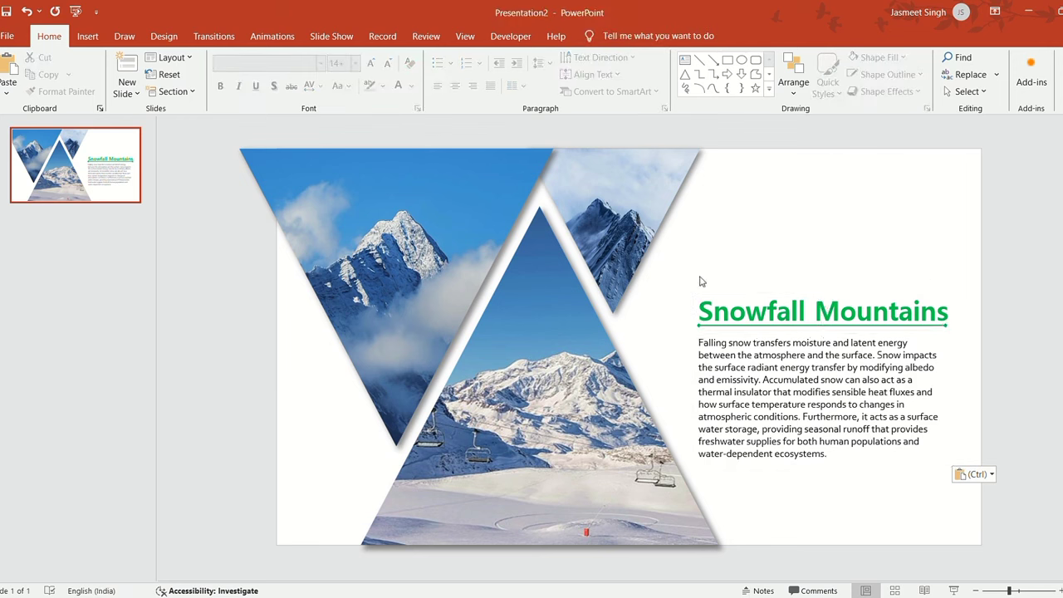
pyautogui.moveTo(665, 276); pyautogui.dragTo(1015, 511)
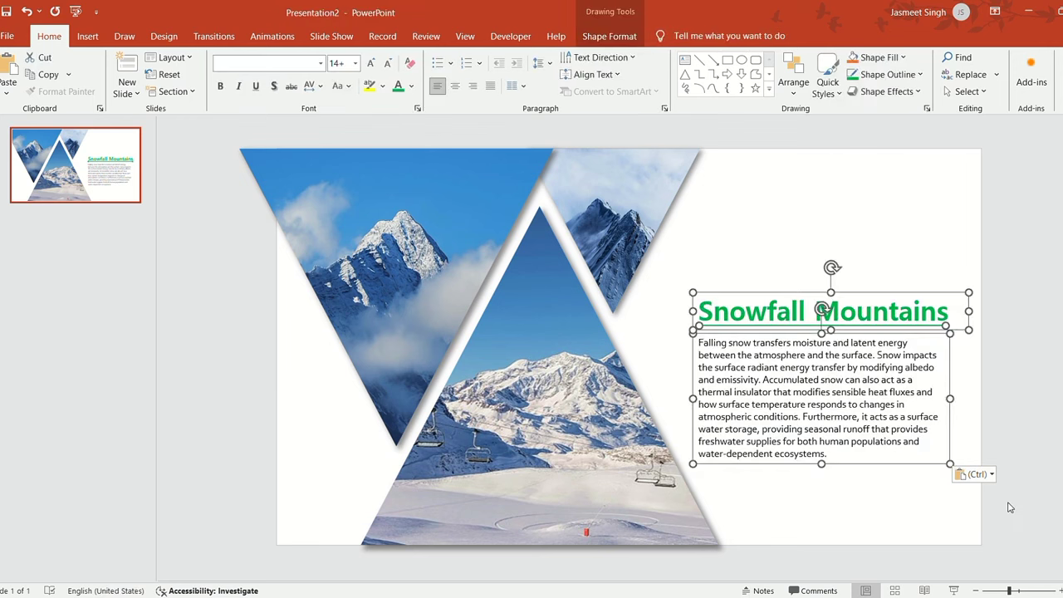
pyautogui.moveTo(892, 290); pyautogui.dragTo(893, 267)
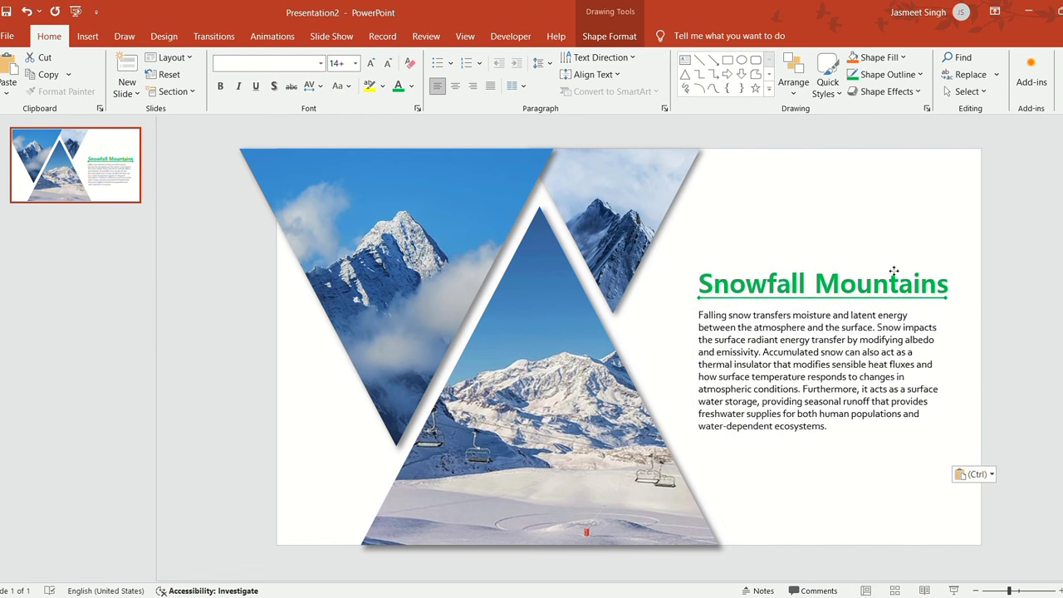
pyautogui.moveTo(893, 267); pyautogui.dragTo(894, 270)
pyautogui.click(919, 249)
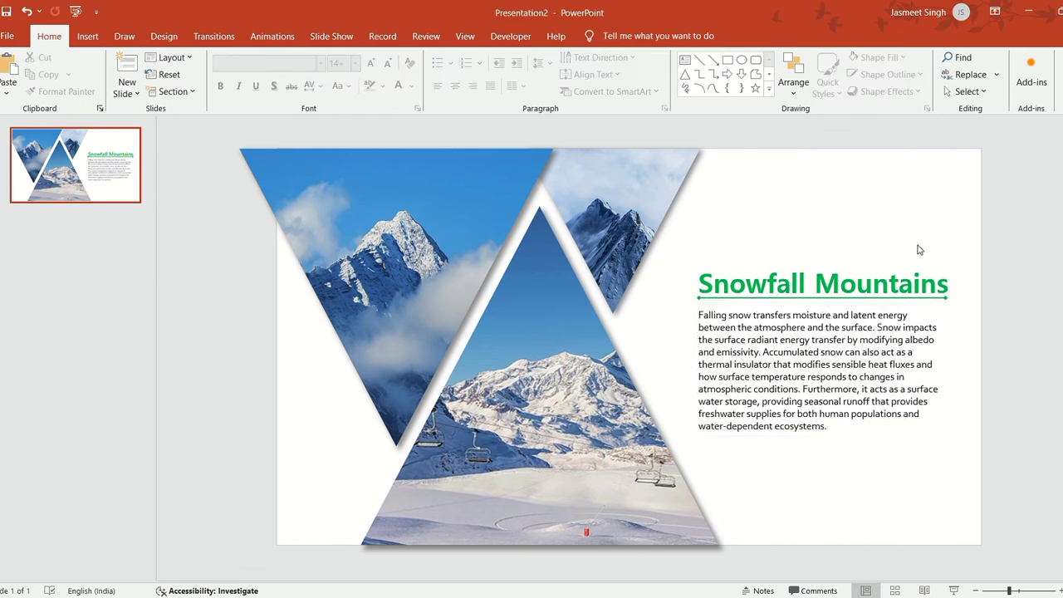
# Set the body paragraph's font size to 15 pt
pyautogui.click(953, 340)
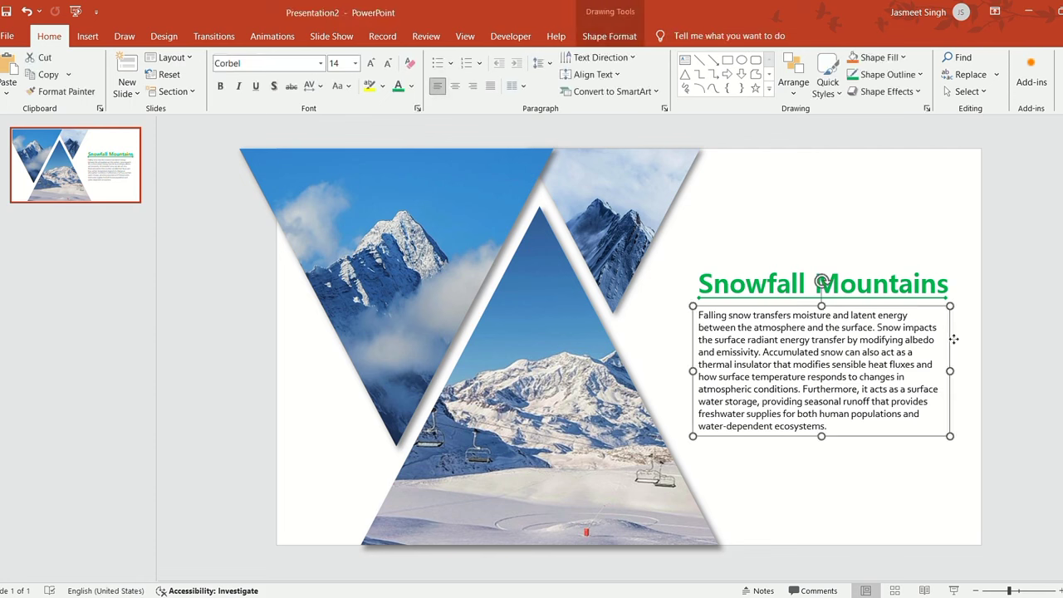
pyautogui.click(350, 66)
pyautogui.write('15')
pyautogui.press('Return')
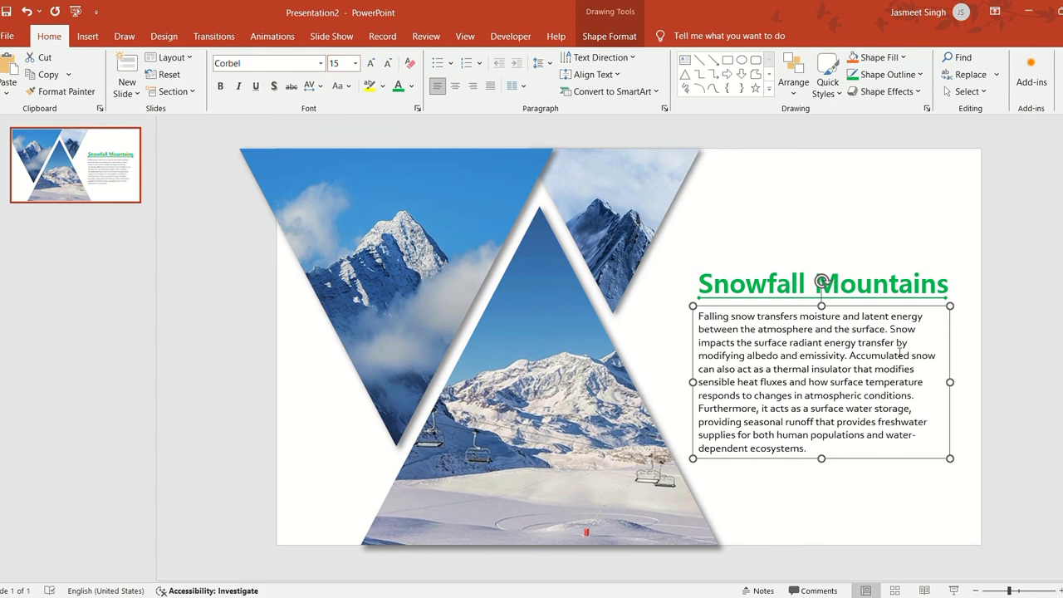
pyautogui.click(974, 383)
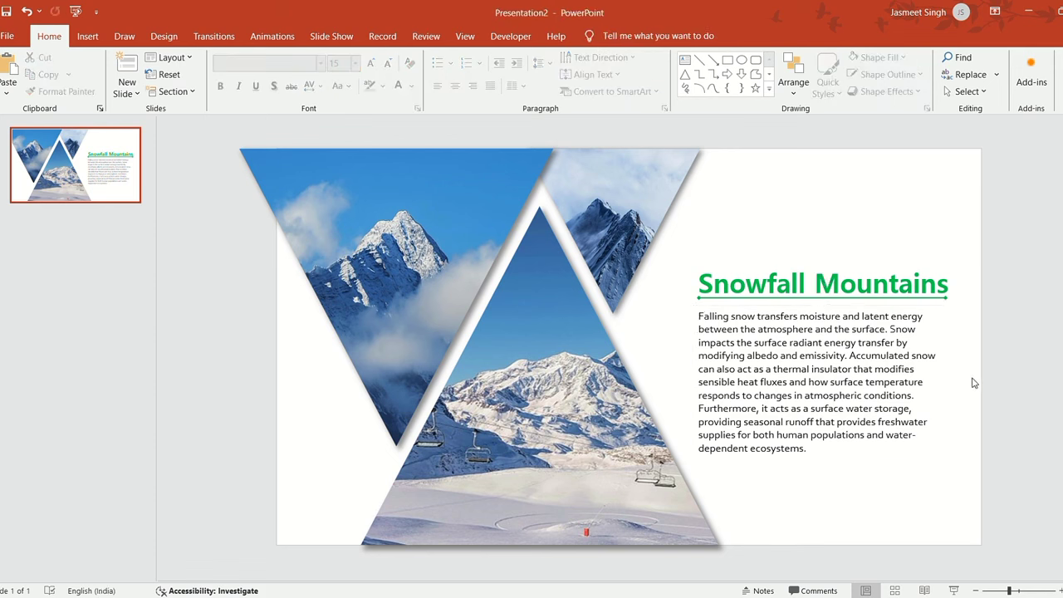
# Copy slide 1 in the slide list and paste it as slide 2
pyautogui.click(331, 35)
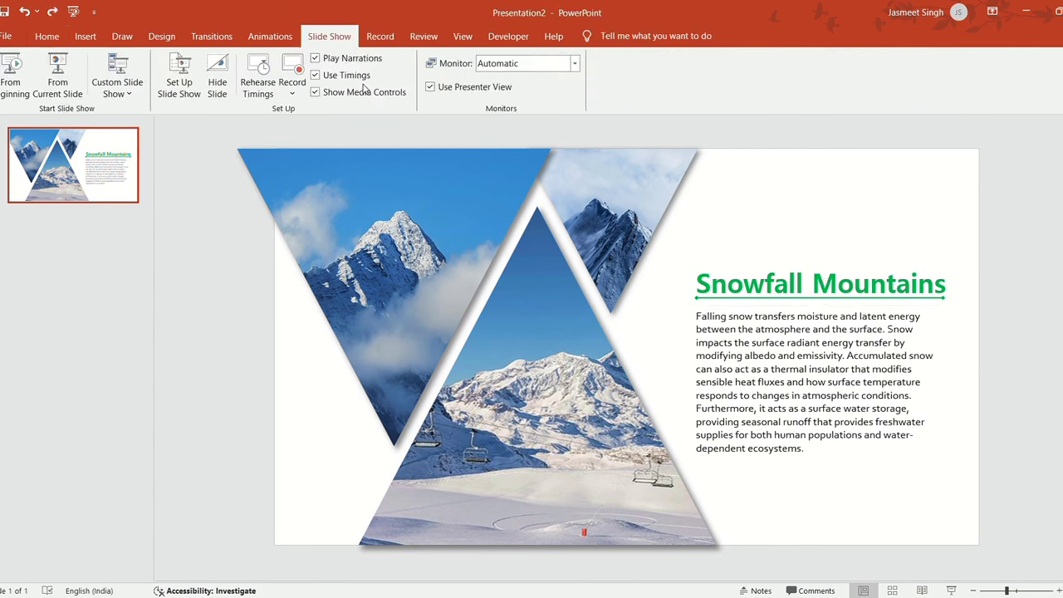
pyautogui.click(50, 38)
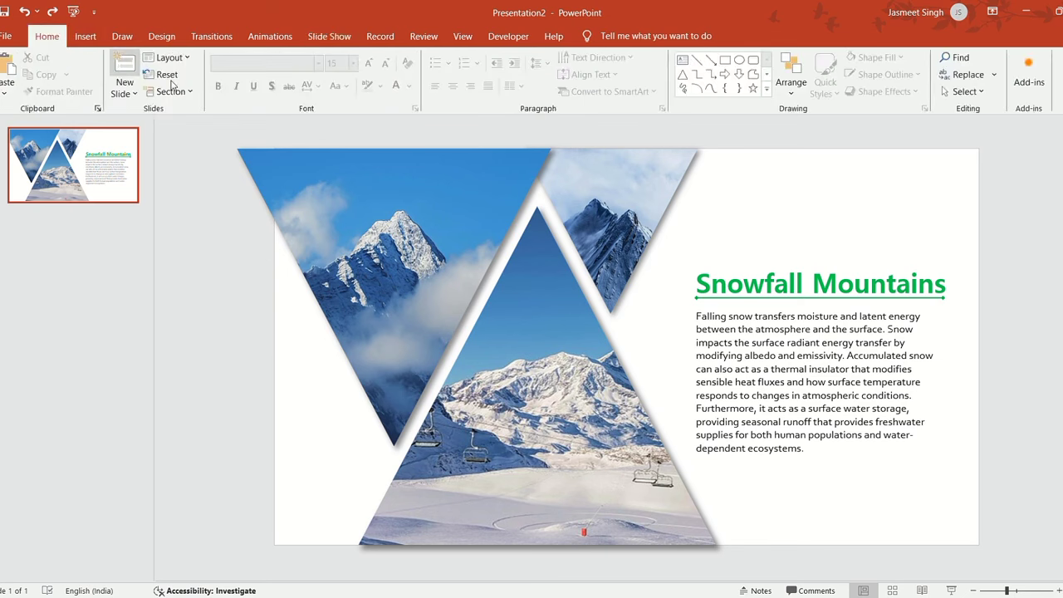
pyautogui.click(129, 182)
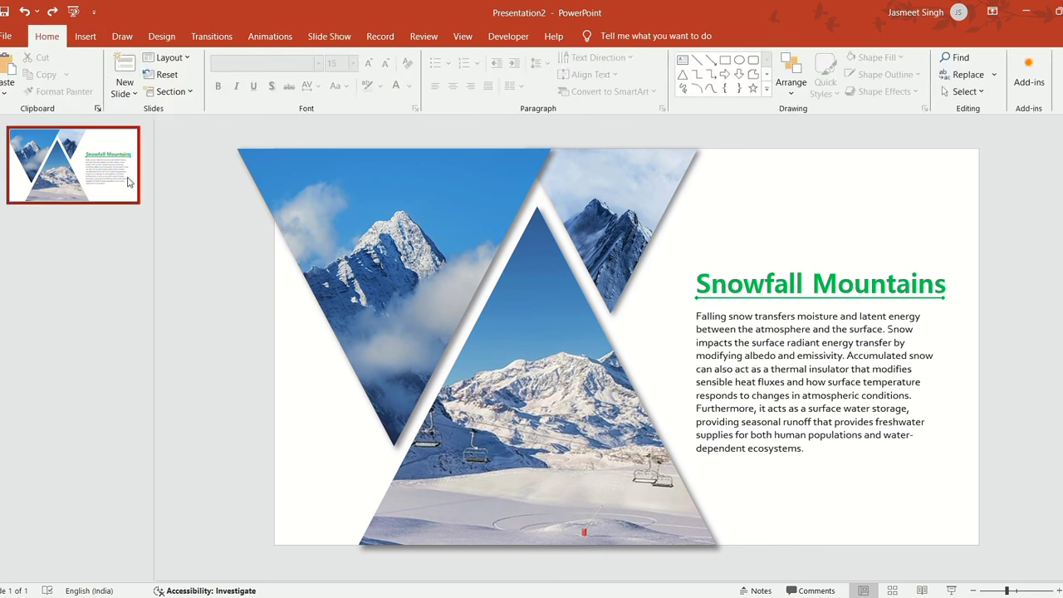
pyautogui.hotkey('ctrl', 'c')
pyautogui.hotkey('ctrl', 'v')
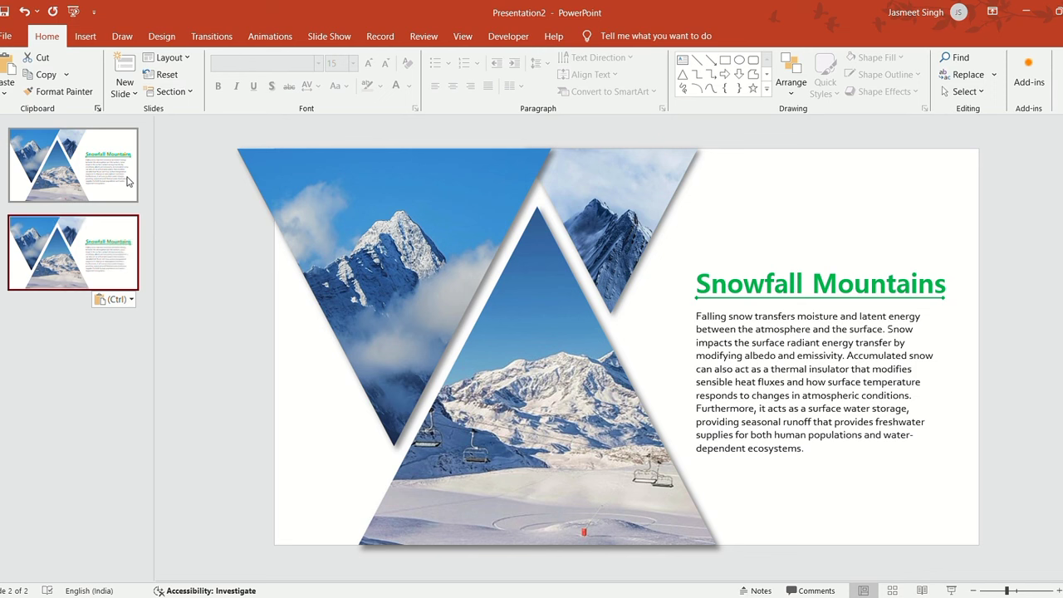
pyautogui.click(128, 181)
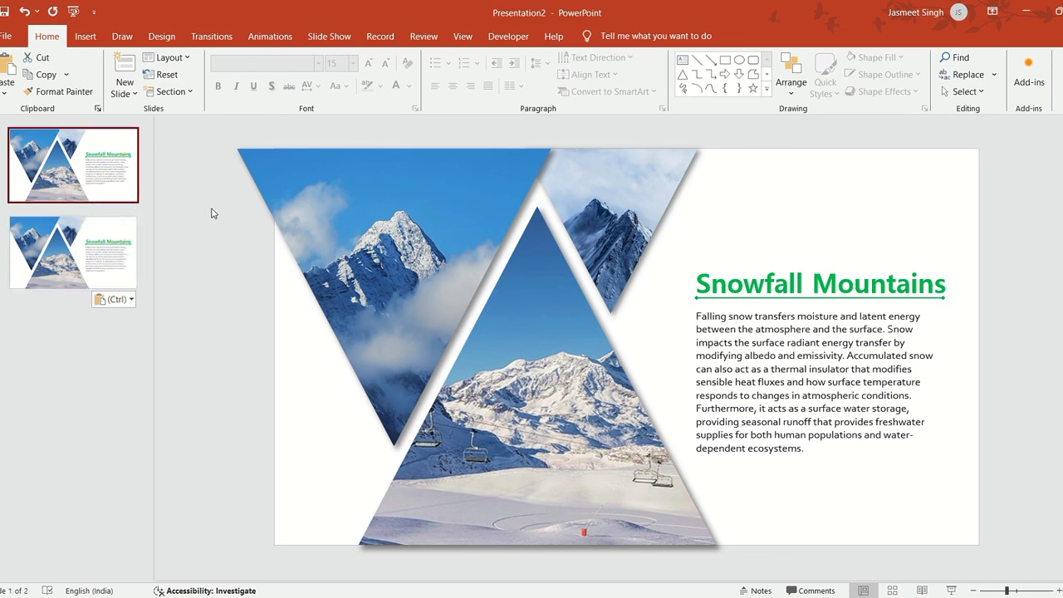
# Move the middle triangle picture below slide 1 and the two top triangles above it
pyautogui.keyDown('ctrl'); pyautogui.scroll(-4, 511, 233); pyautogui.keyUp('ctrl')
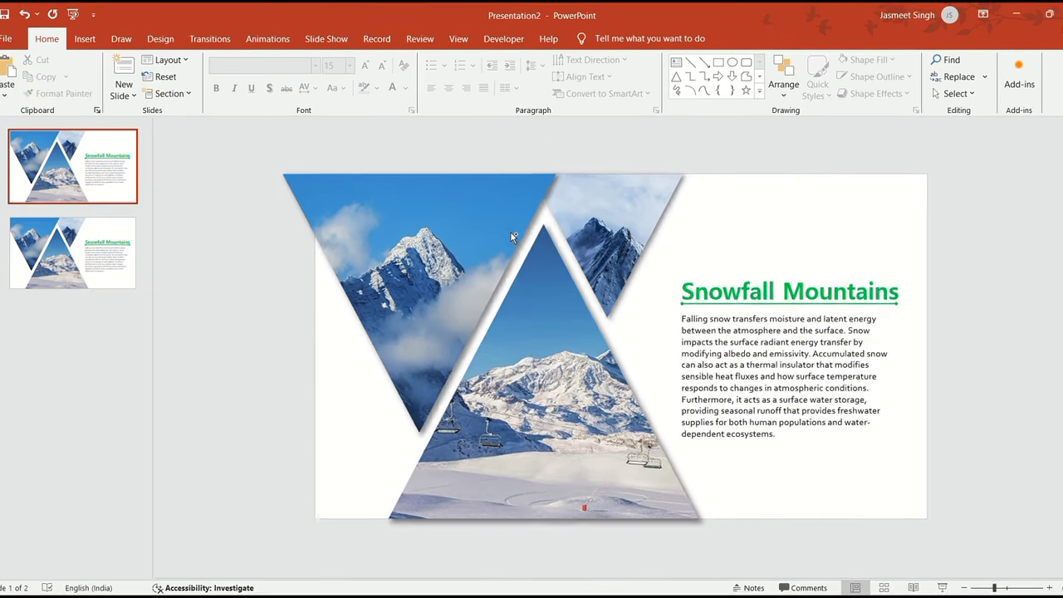
pyautogui.keyDown('ctrl'); pyautogui.scroll(-3, 510, 232); pyautogui.keyUp('ctrl')
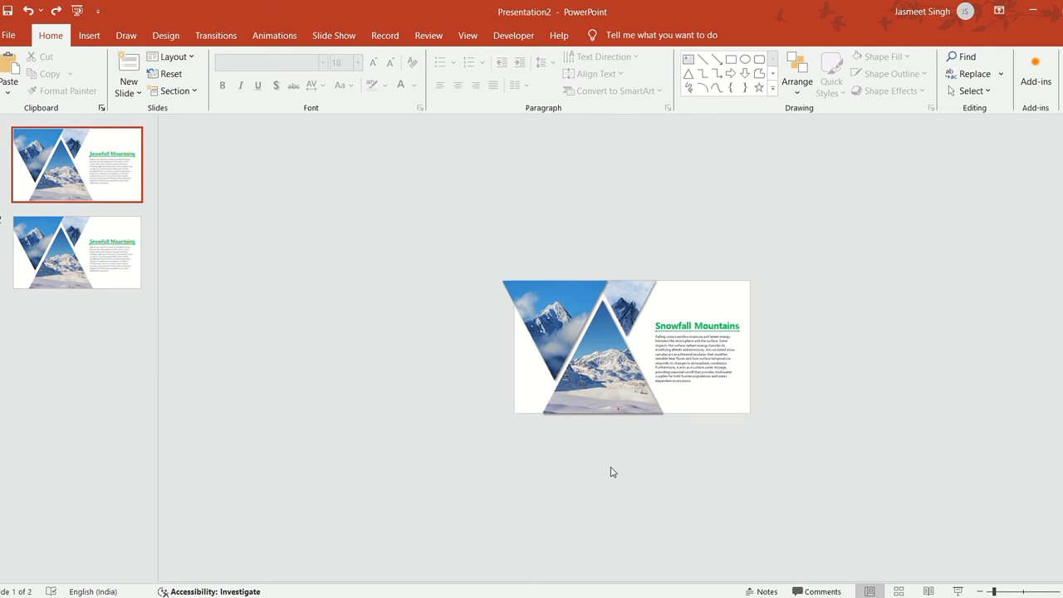
pyautogui.click(615, 386)
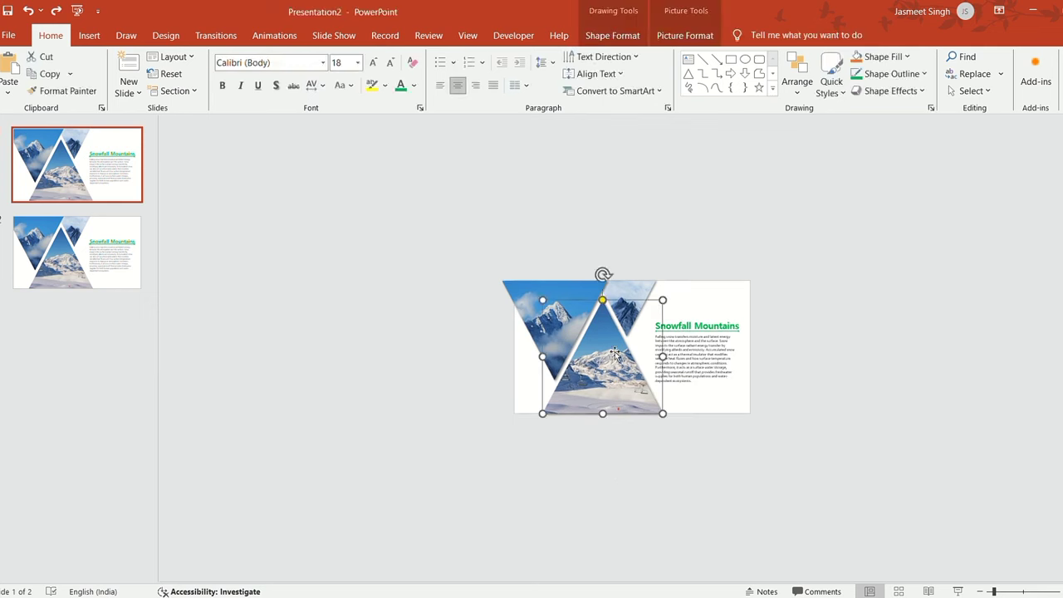
pyautogui.moveTo(615, 353); pyautogui.dragTo(615, 481)
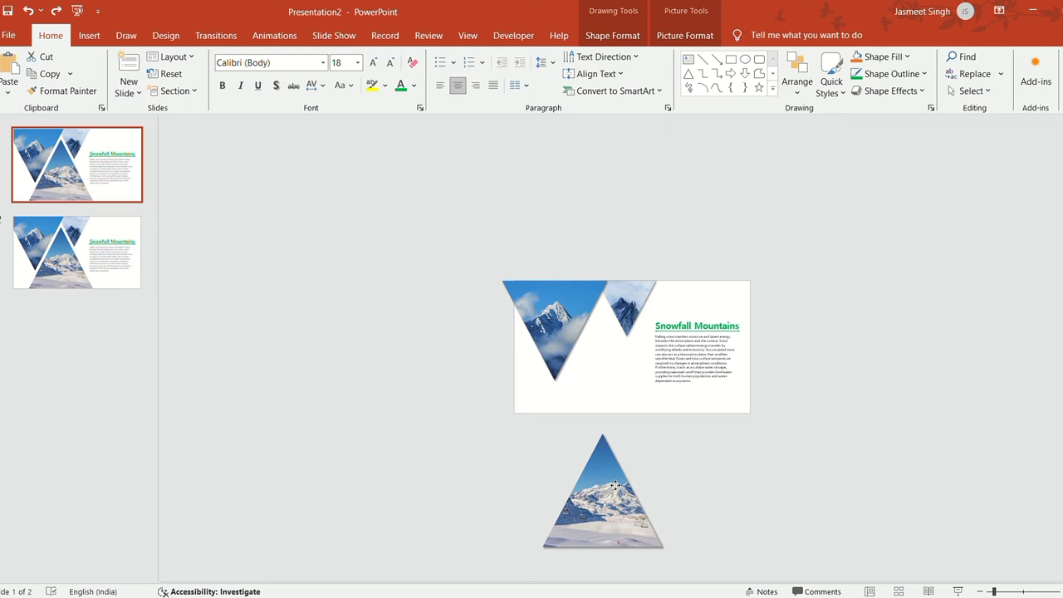
pyautogui.moveTo(615, 482); pyautogui.dragTo(616, 484)
pyautogui.moveTo(458, 242); pyautogui.dragTo(671, 404)
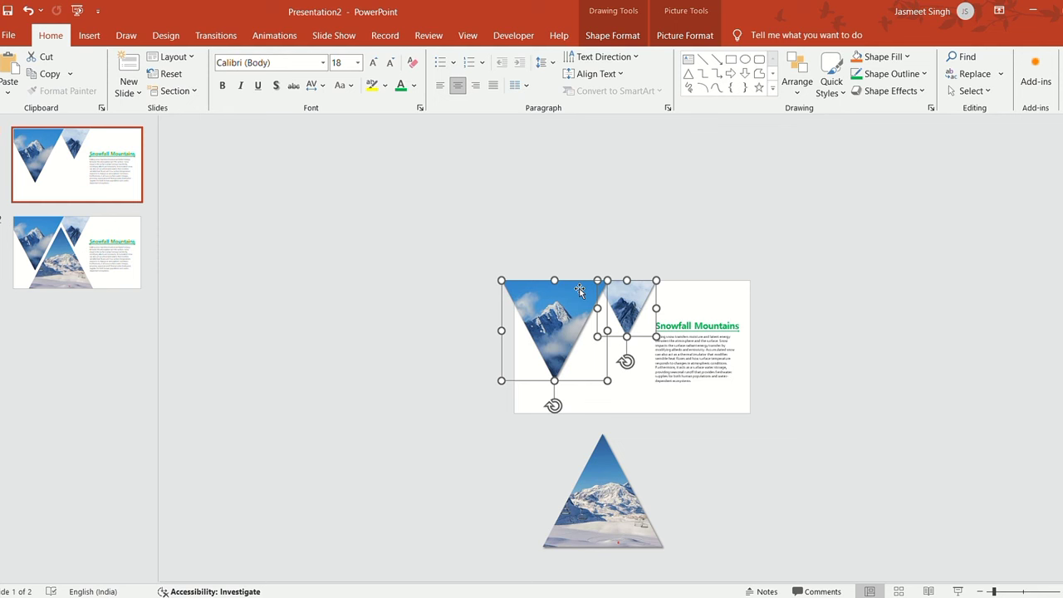
pyautogui.moveTo(581, 299)
pyautogui.mouseDown()
pyautogui.moveTo(587, 187)
pyautogui.moveTo(596, 187)
pyautogui.mouseUp()
pyautogui.click(721, 217)
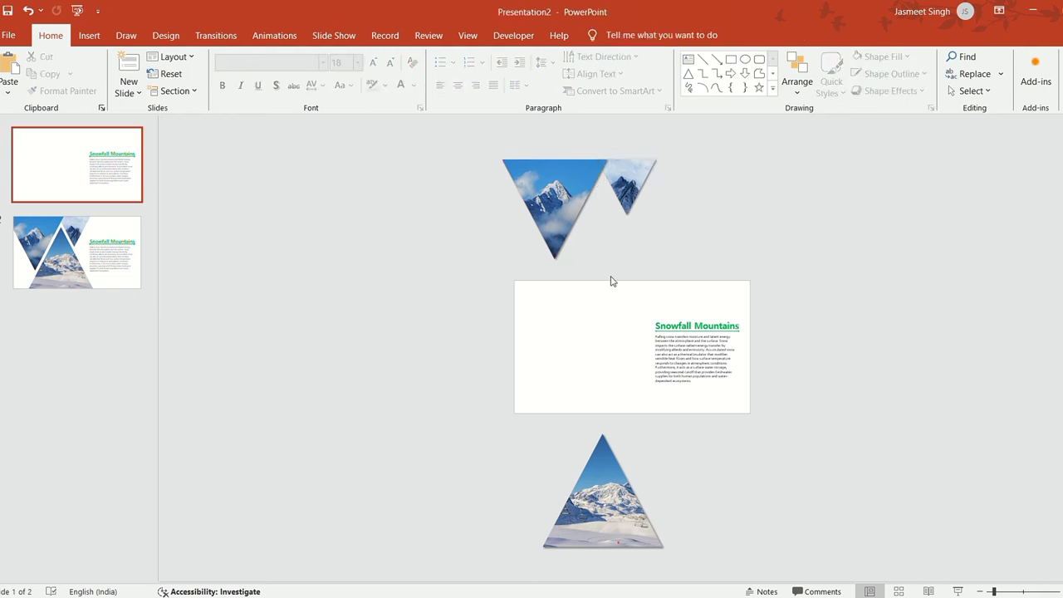
# Drag the Snowfall Mountains title and paragraph box off the slide to the right
pyautogui.moveTo(611, 264); pyautogui.dragTo(808, 422)
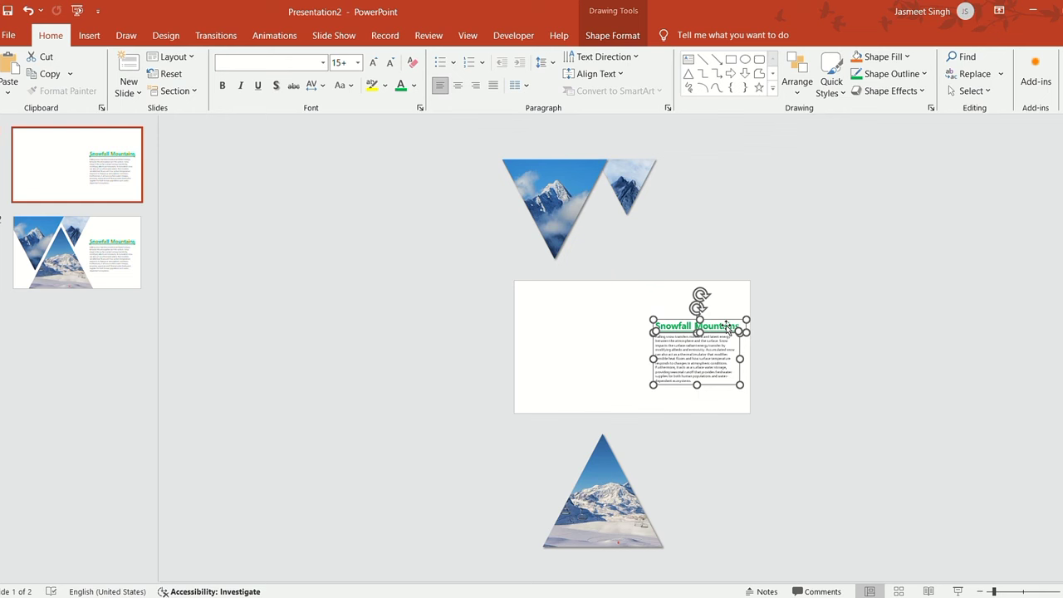
pyautogui.moveTo(729, 331); pyautogui.dragTo(855, 323)
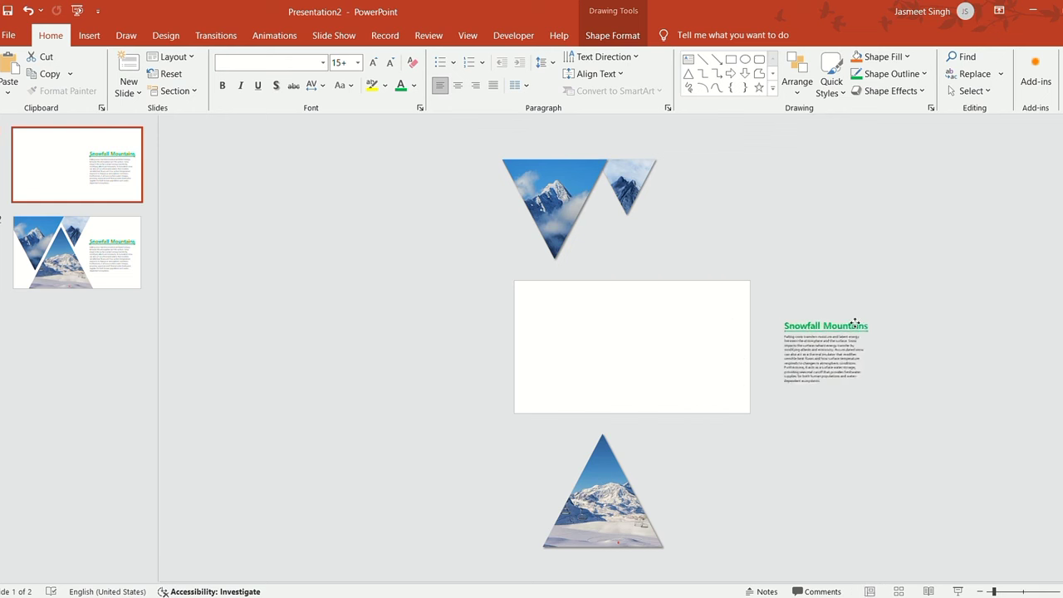
pyautogui.moveTo(854, 323); pyautogui.dragTo(855, 324)
pyautogui.click(865, 261)
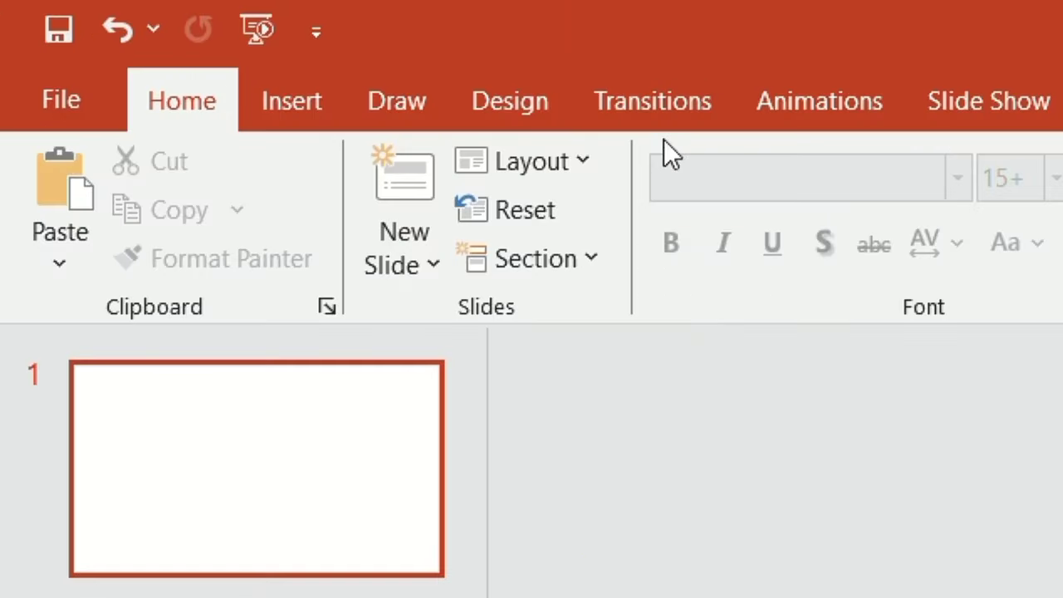
# Give slide 1 the Morph transition from the transitions gallery
pyautogui.click(652, 120)
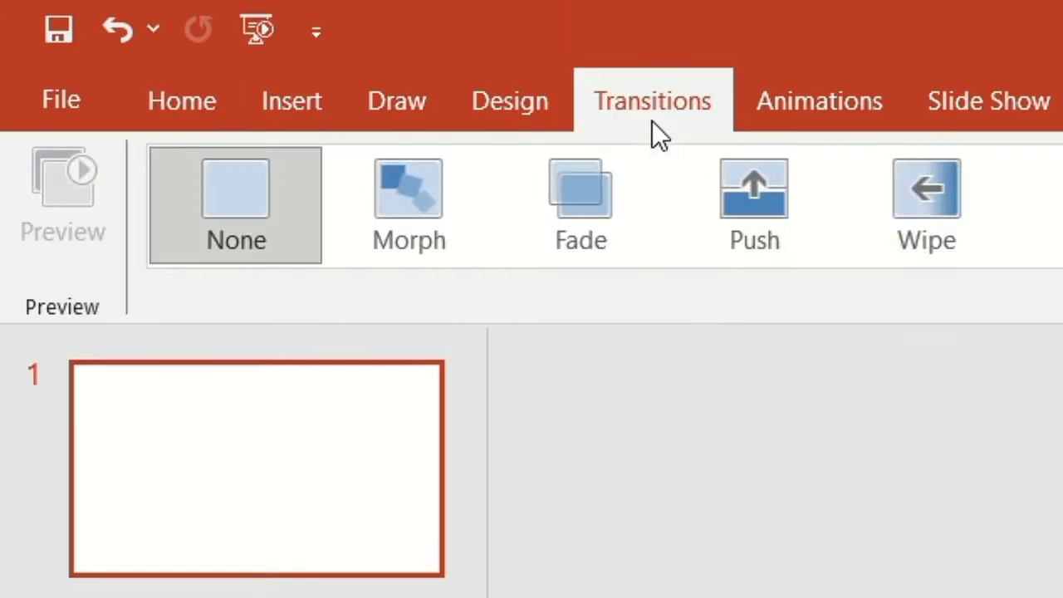
pyautogui.click(472, 225)
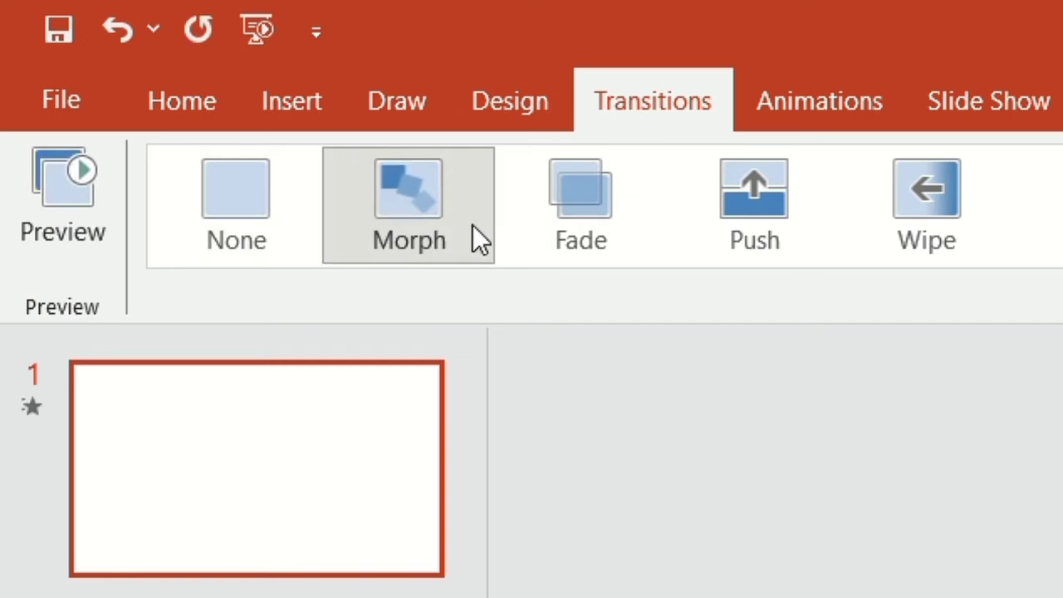